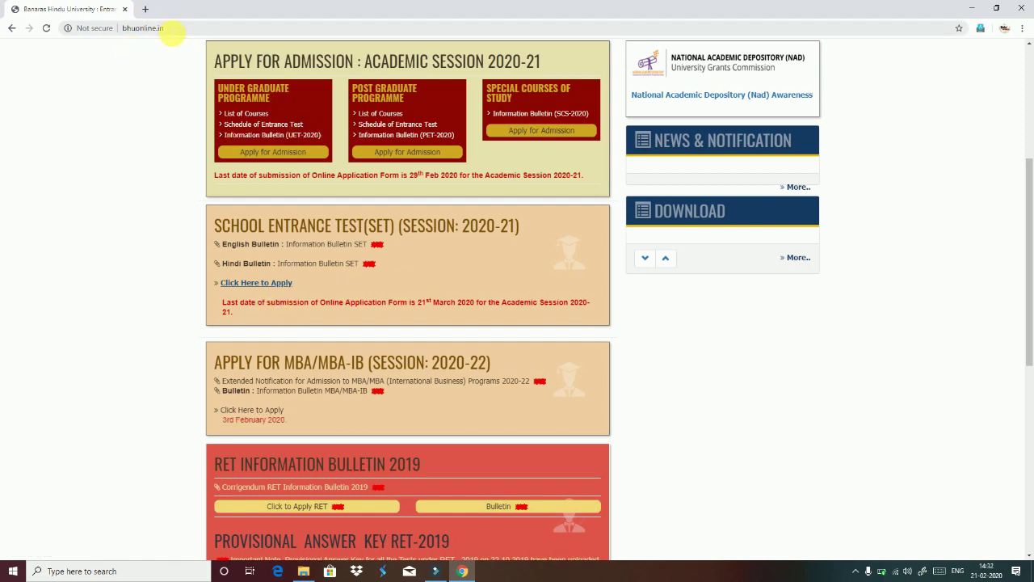
- Reload the BHU admissions page from the address bar and scroll through it
{"action": "left_click", "coordinate": [141, 27]}
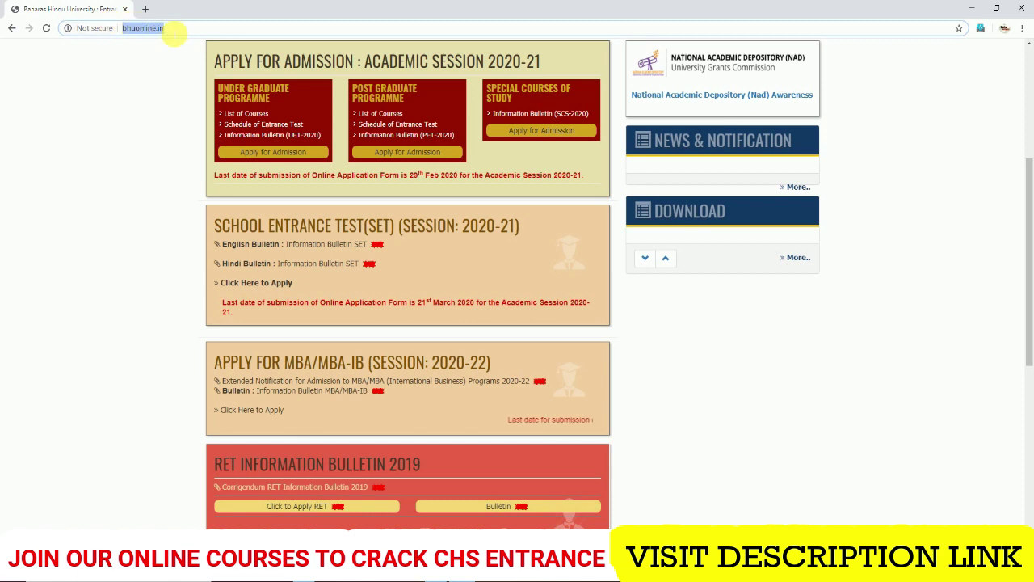
{"action": "left_click", "coordinate": [174, 33]}
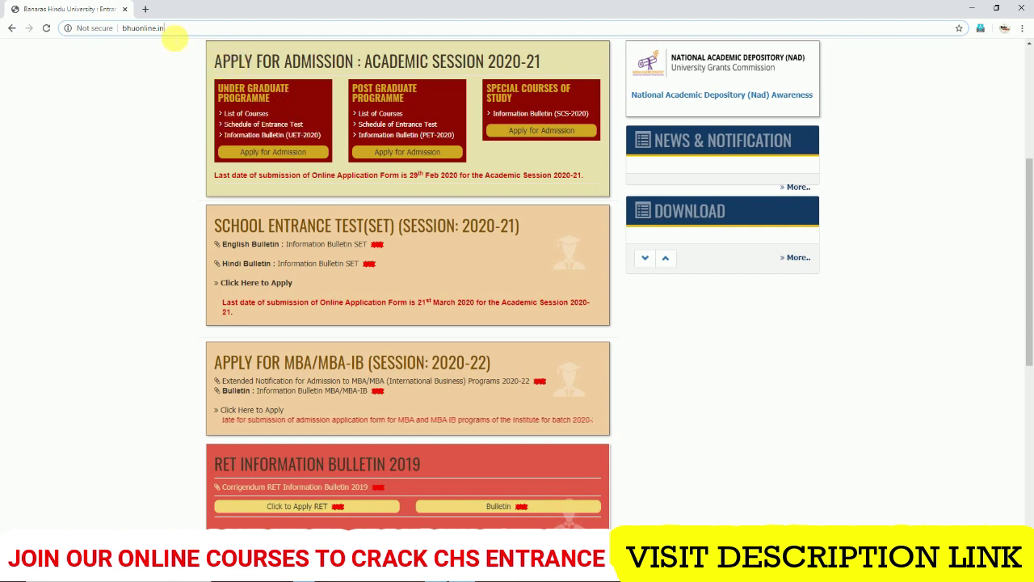
{"action": "left_click", "coordinate": [137, 27]}
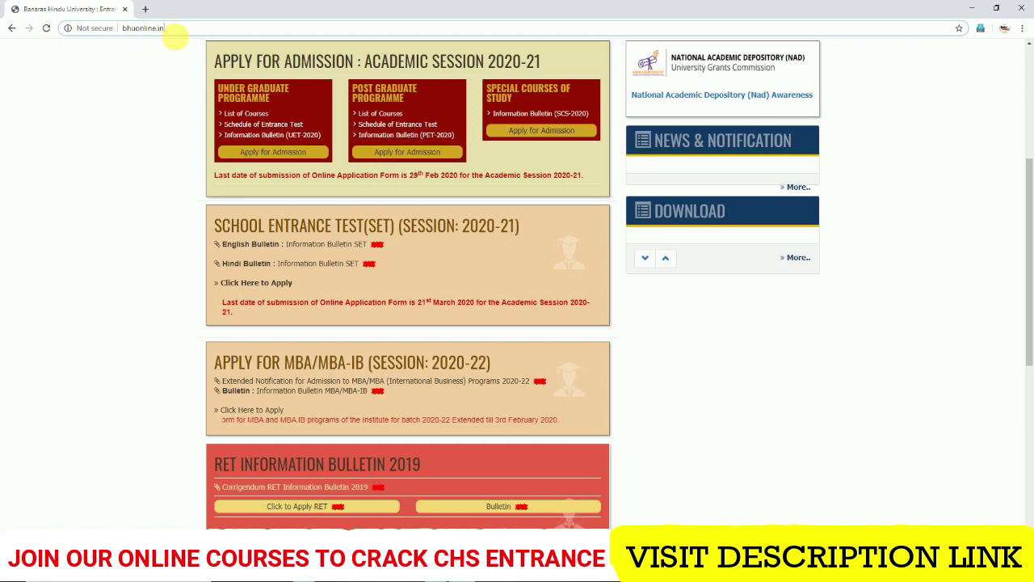
{"action": "left_click_drag", "start_coordinate": [143, 29], "coordinate": [124, 31]}
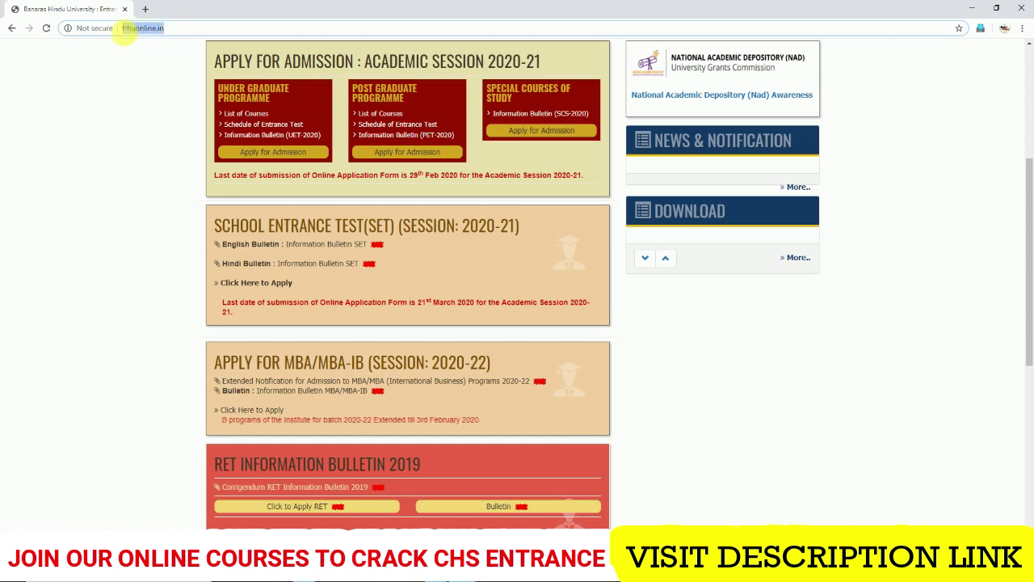
{"action": "left_click", "coordinate": [194, 34]}
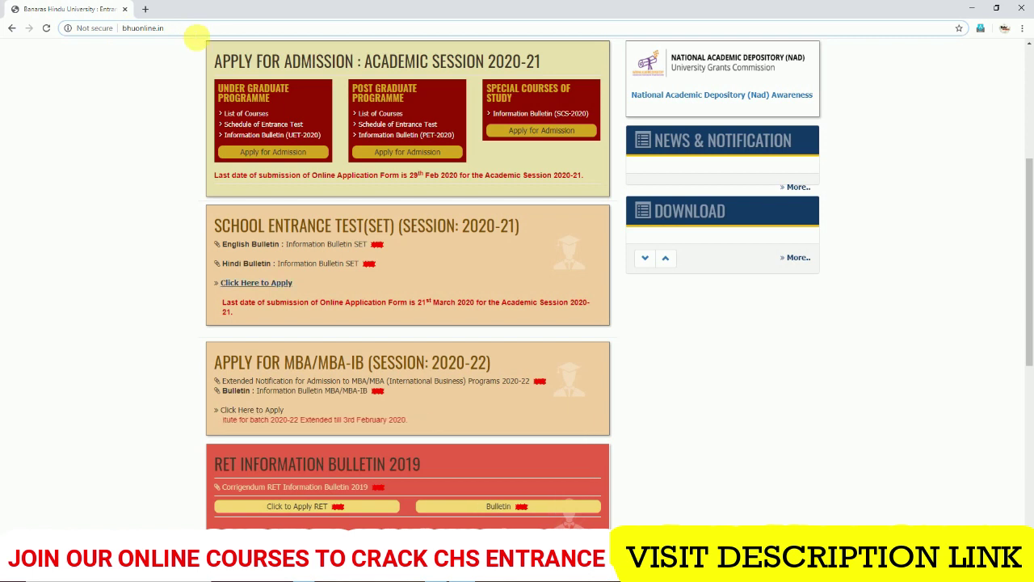
{"action": "key", "text": "Return"}
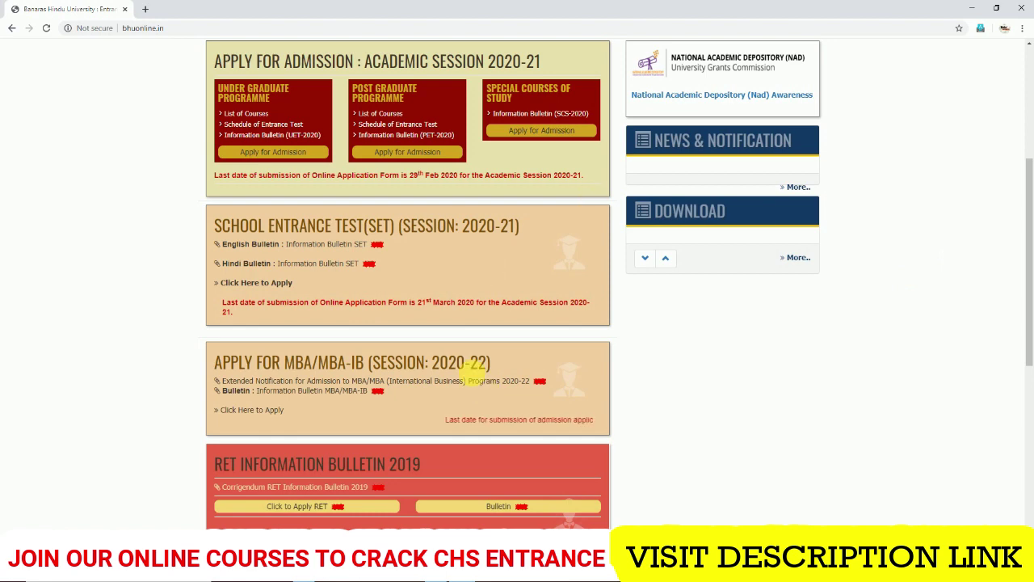
{"action": "scroll", "coordinate": [1028, 280], "scroll_direction": "up", "scroll_amount": 3}
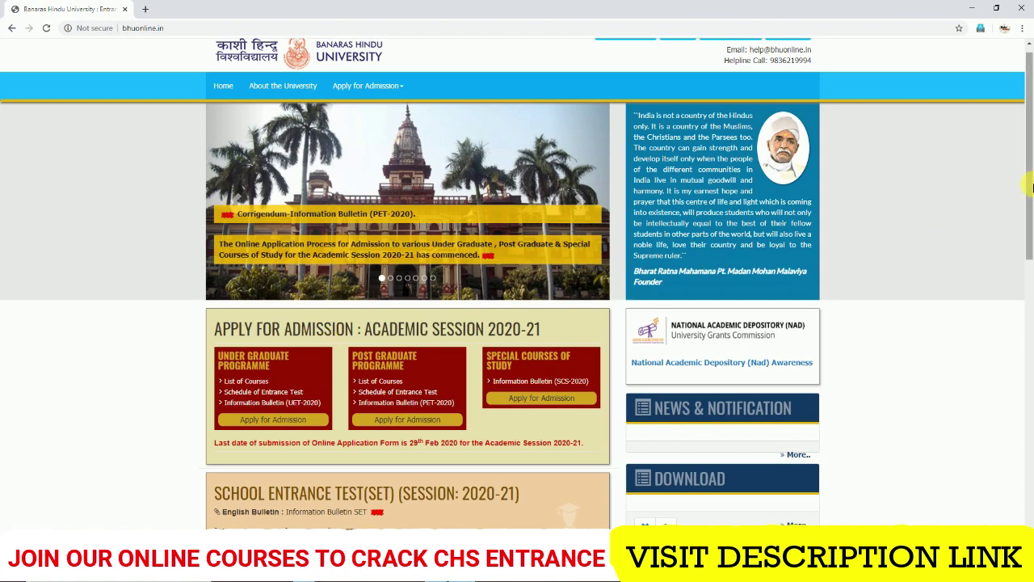
{"action": "scroll", "coordinate": [1032, 223], "scroll_direction": "down", "scroll_amount": 3}
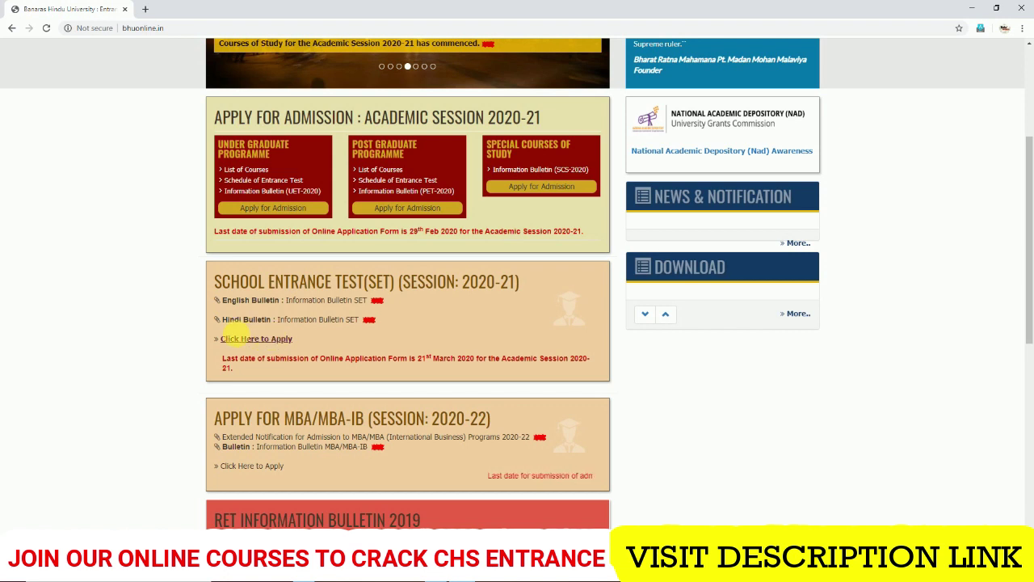
- Open the SET application portal's Quick Tips page, with the application form guidelines in a separate tab
{"action": "left_click", "coordinate": [260, 339]}
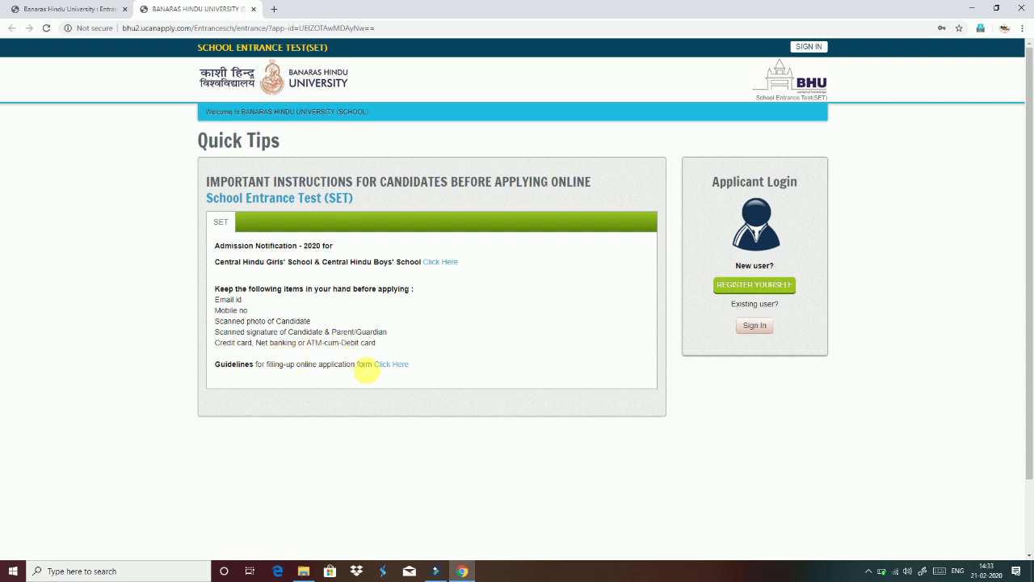
{"action": "left_click", "coordinate": [396, 365]}
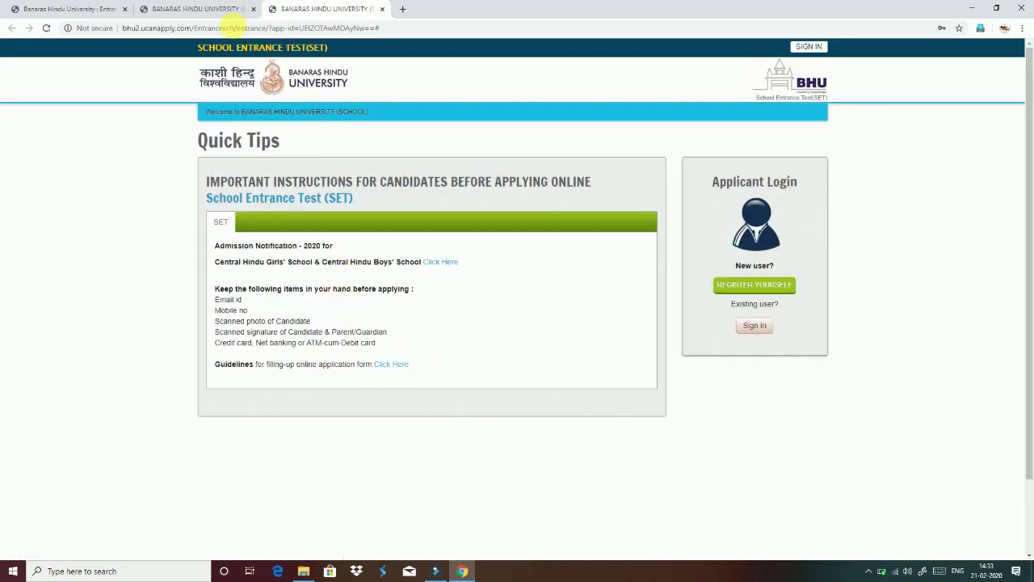
{"action": "left_click", "coordinate": [199, 10]}
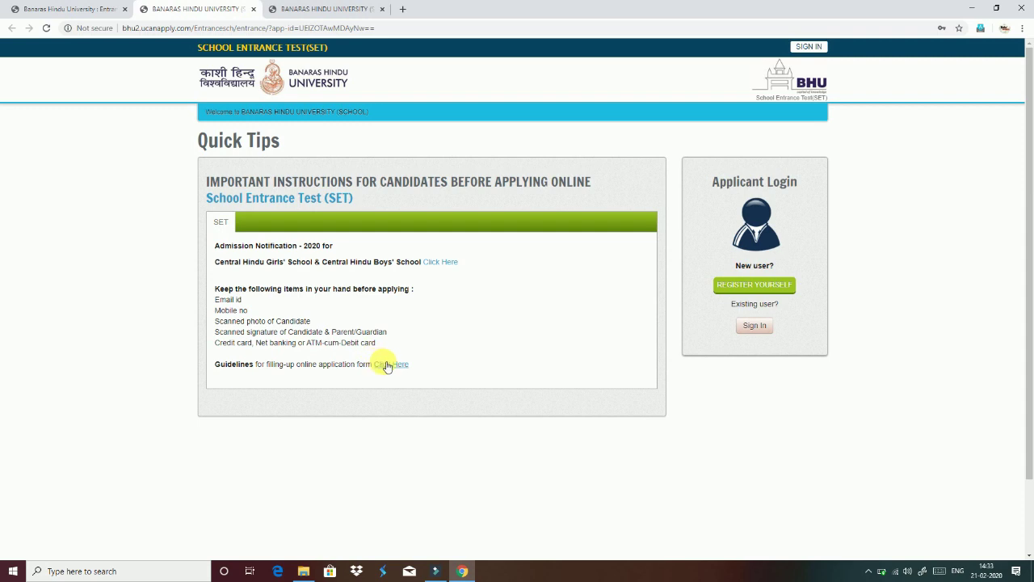
- Open Central Hindu Boys' School's SET_2020_Bulletin_English.pdf in a new tab, view it, then return to Quick Tips
{"action": "left_click", "coordinate": [449, 263]}
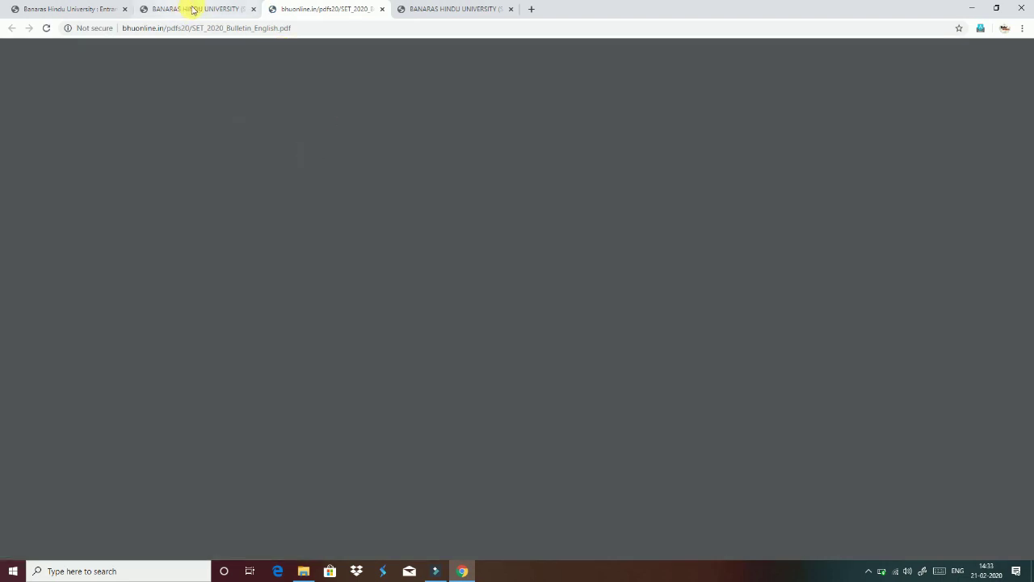
{"action": "left_click", "coordinate": [194, 9]}
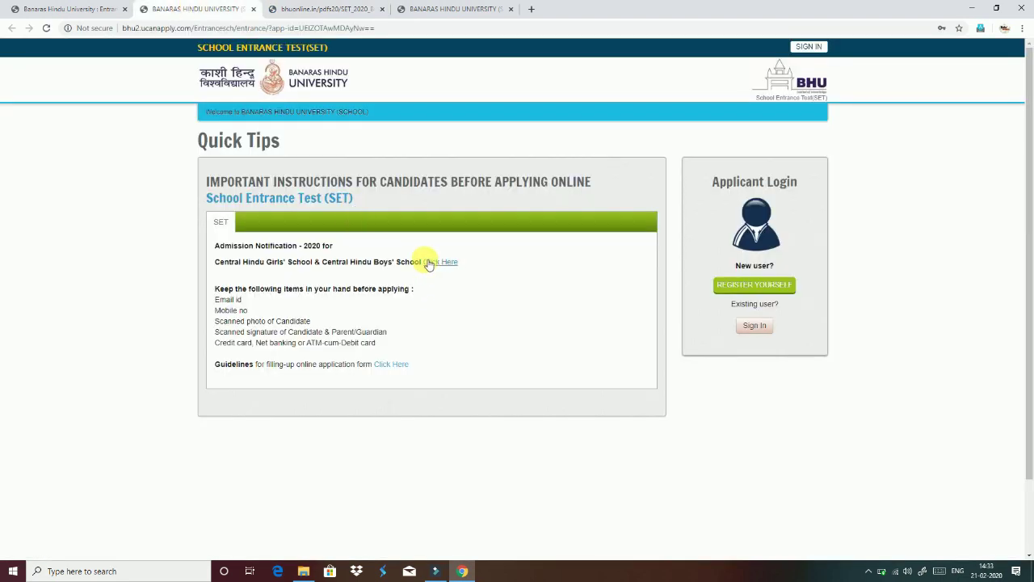
{"action": "left_click", "coordinate": [296, 9]}
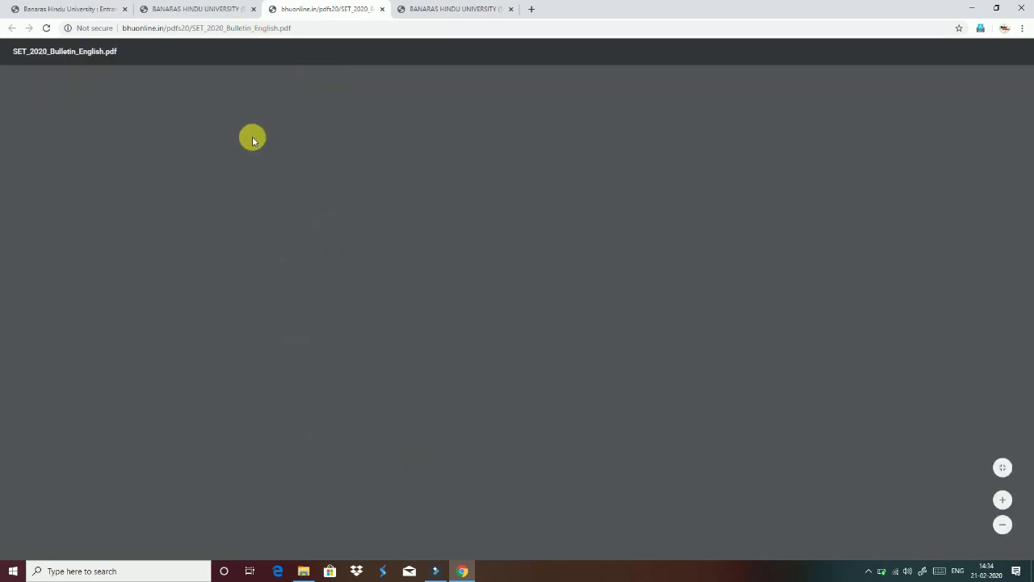
{"action": "left_click", "coordinate": [196, 7]}
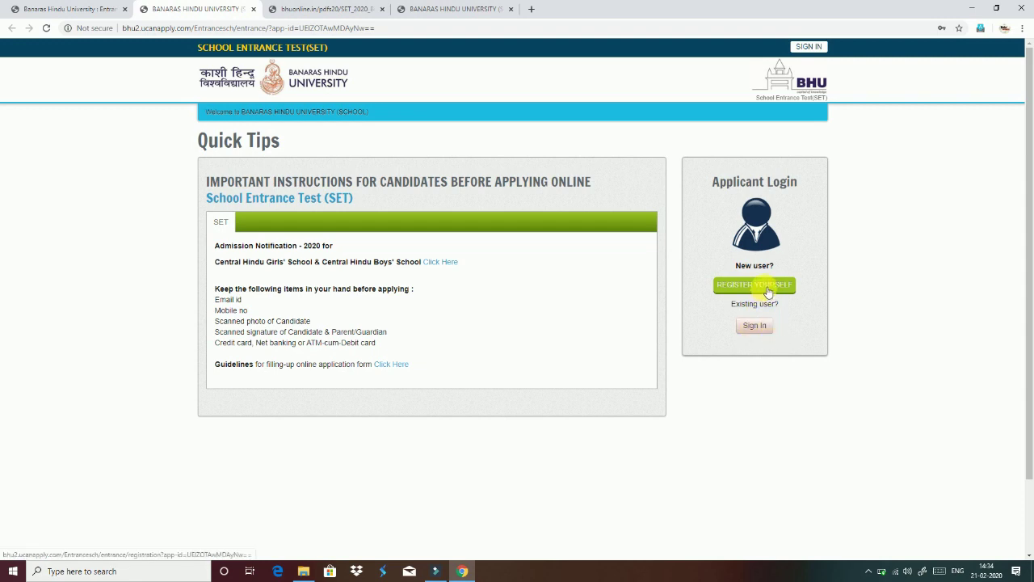
- Start a new-applicant registration, dismiss the low-battery warning and begin entering the applicant's e-mail address
{"action": "left_click", "coordinate": [766, 290]}
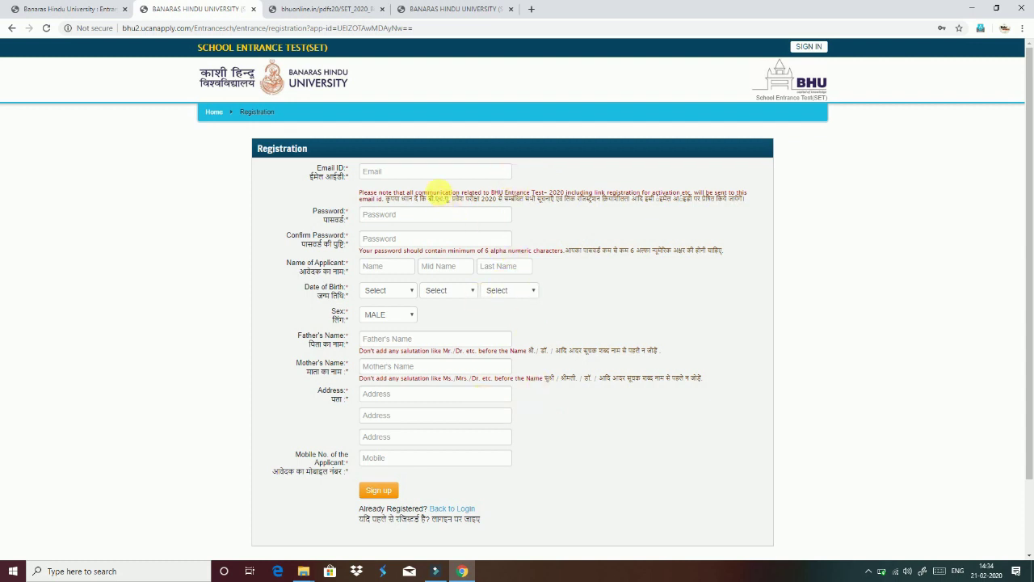
{"action": "left_click", "coordinate": [408, 172]}
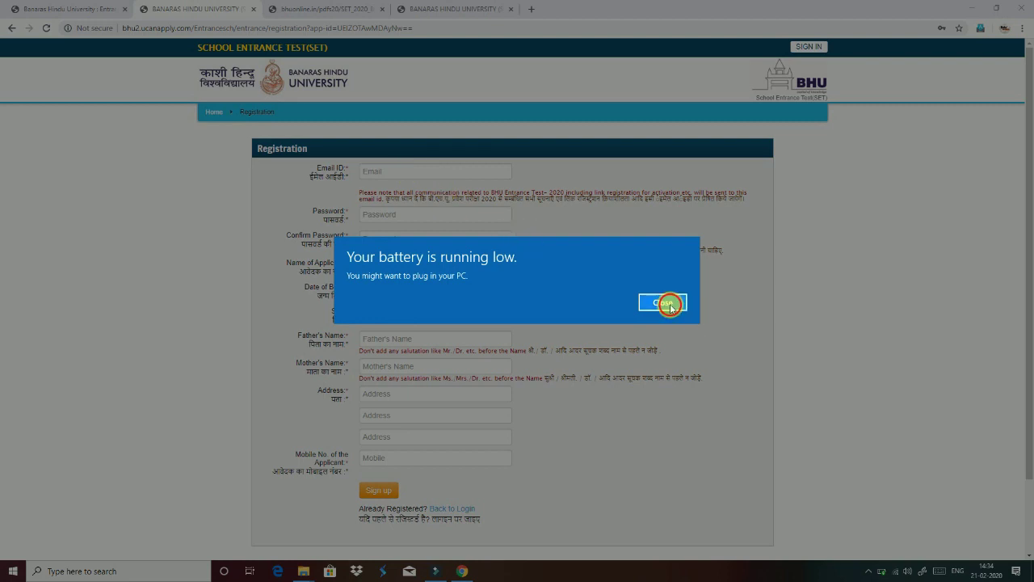
{"action": "left_click", "coordinate": [640, 303]}
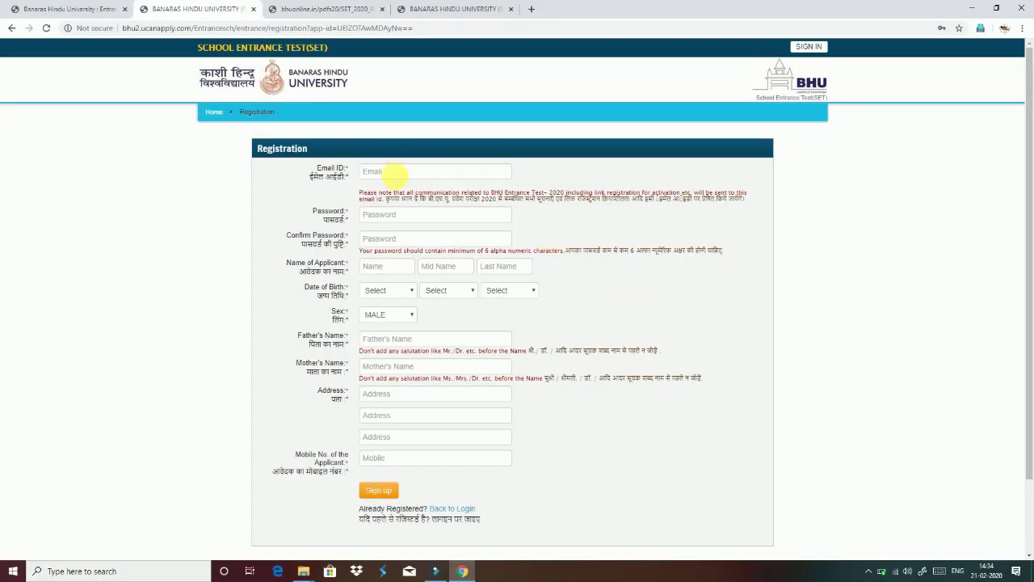
{"action": "left_click", "coordinate": [396, 173]}
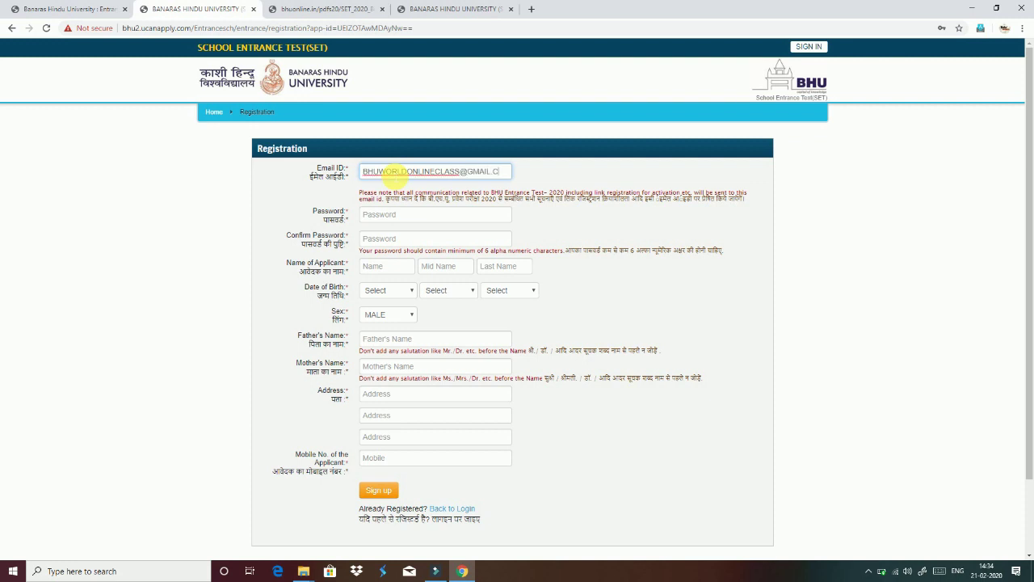
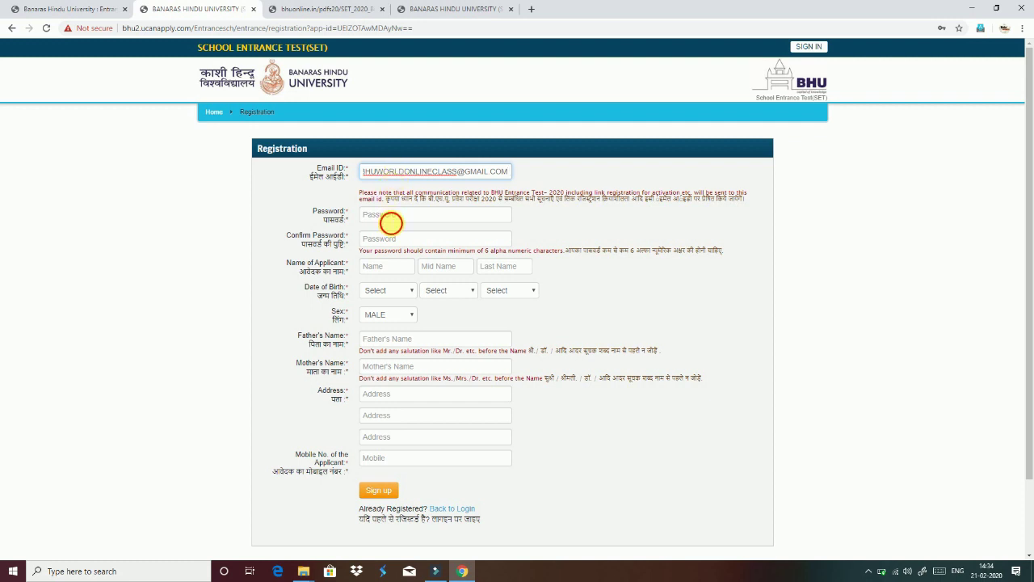
- Finish the e-mail address and enter the account password in both Password and Confirm Password fields
{"action": "left_click", "coordinate": [390, 223]}
{"action": "left_click", "coordinate": [454, 211]}
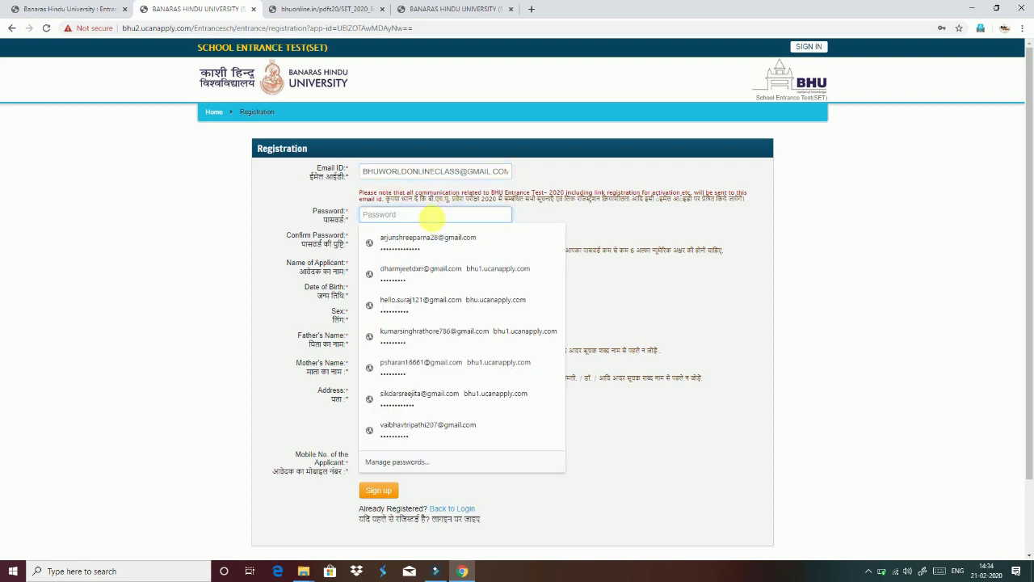
{"action": "type", "text": "1"}
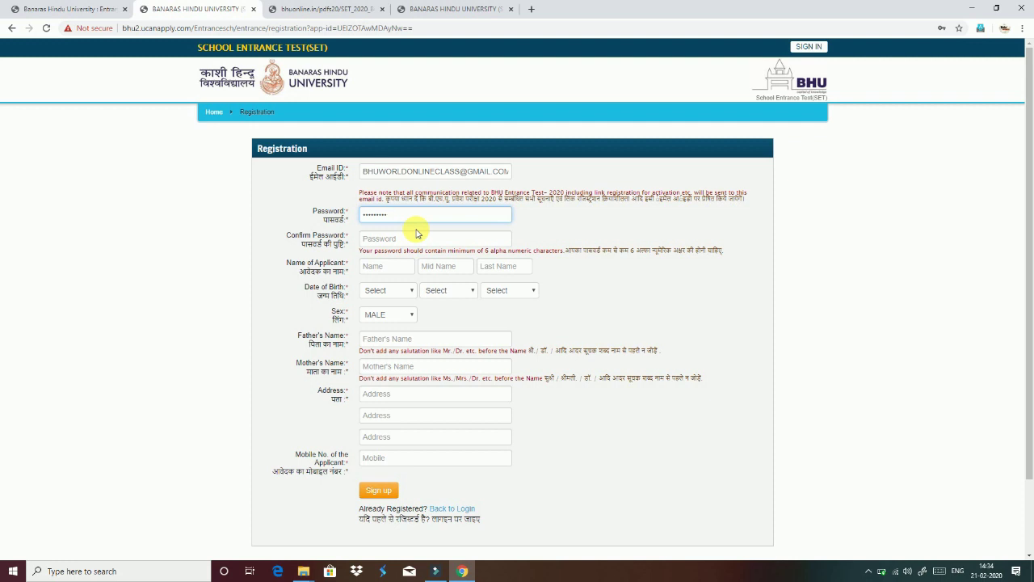
{"action": "left_click", "coordinate": [410, 216]}
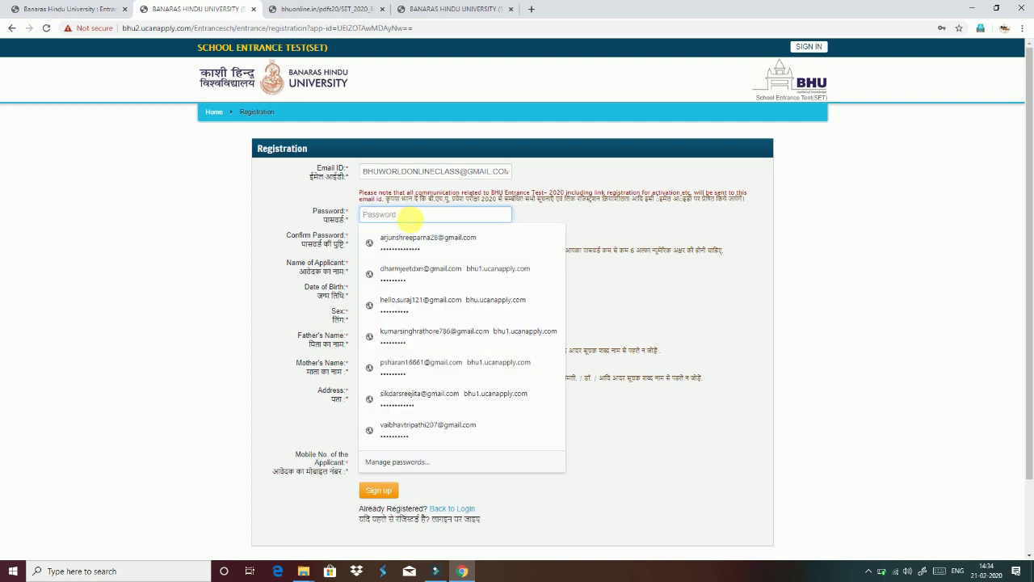
{"action": "type", "text": "a"}
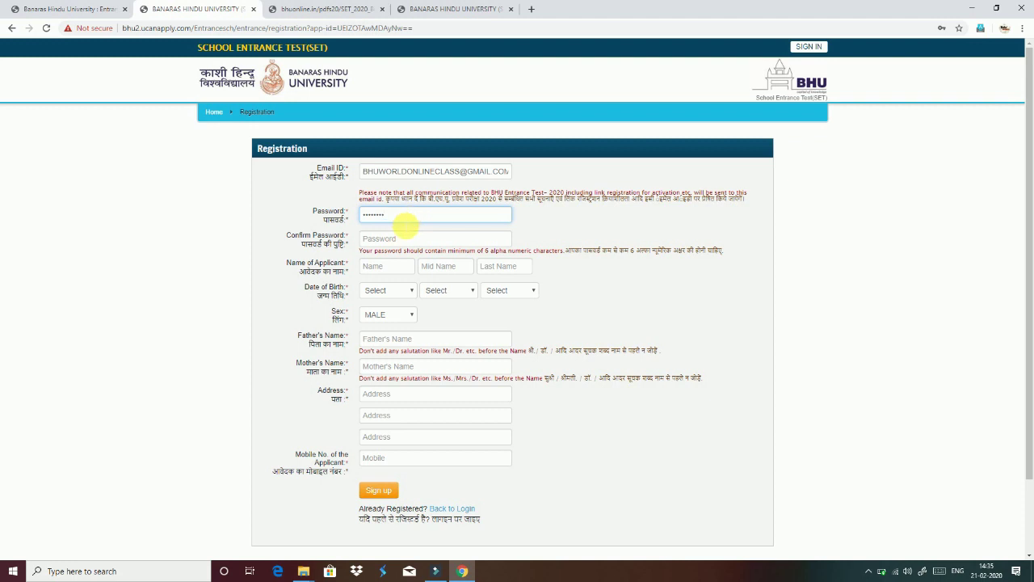
{"action": "left_click", "coordinate": [398, 238]}
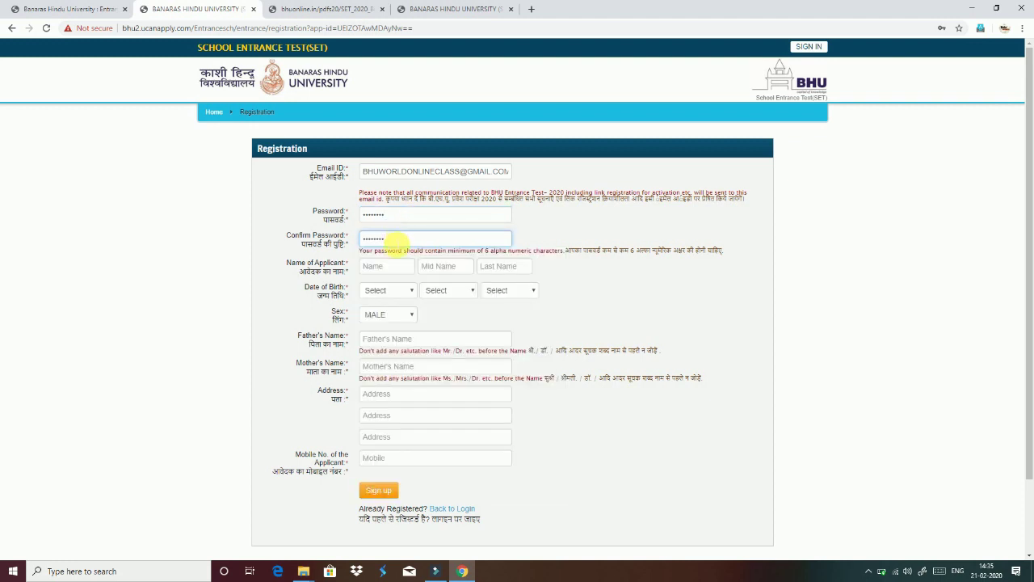
{"action": "left_click", "coordinate": [373, 266]}
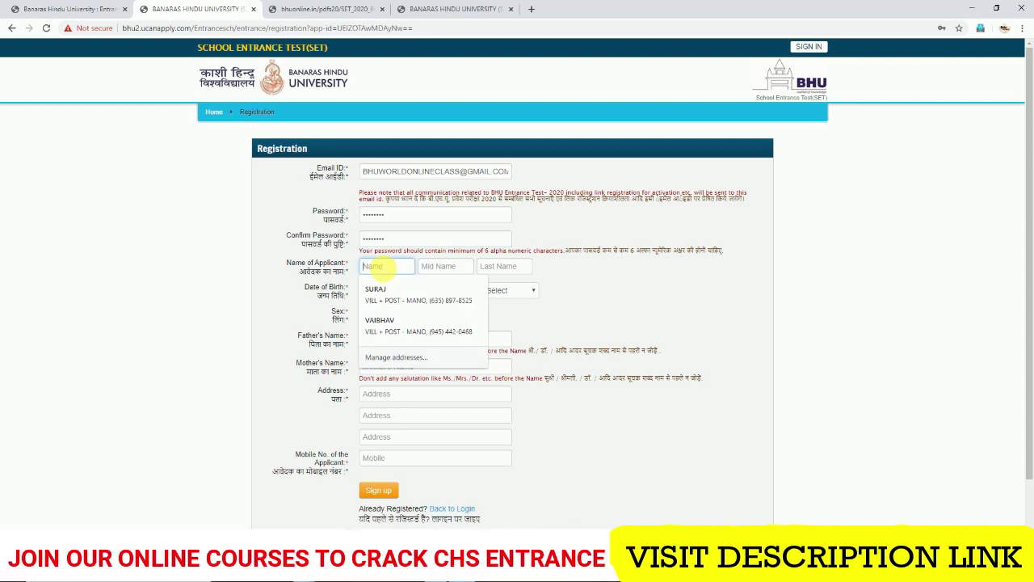
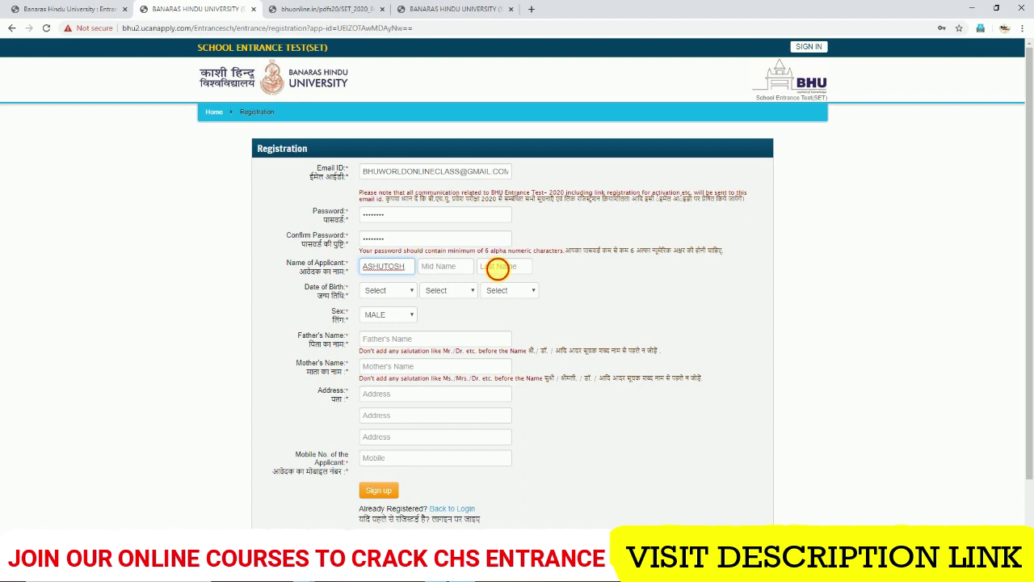
{"action": "left_click", "coordinate": [498, 268]}
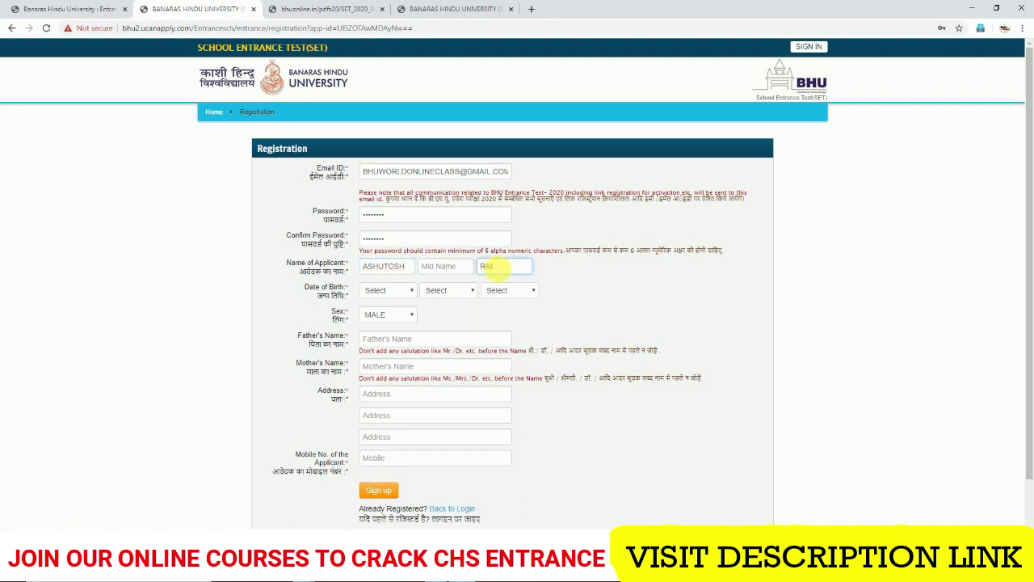
{"action": "left_click", "coordinate": [378, 289]}
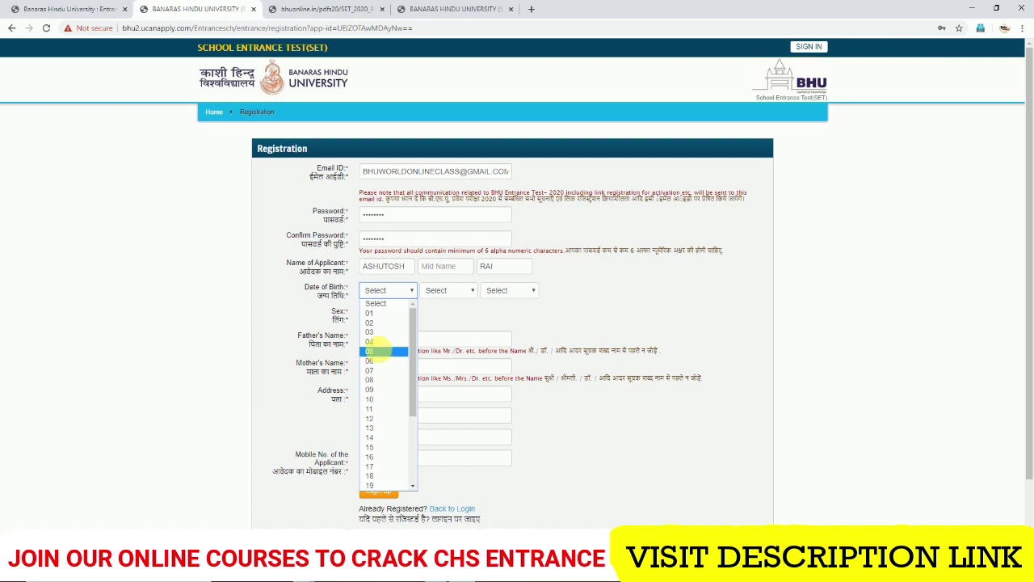
{"action": "left_click", "coordinate": [378, 351]}
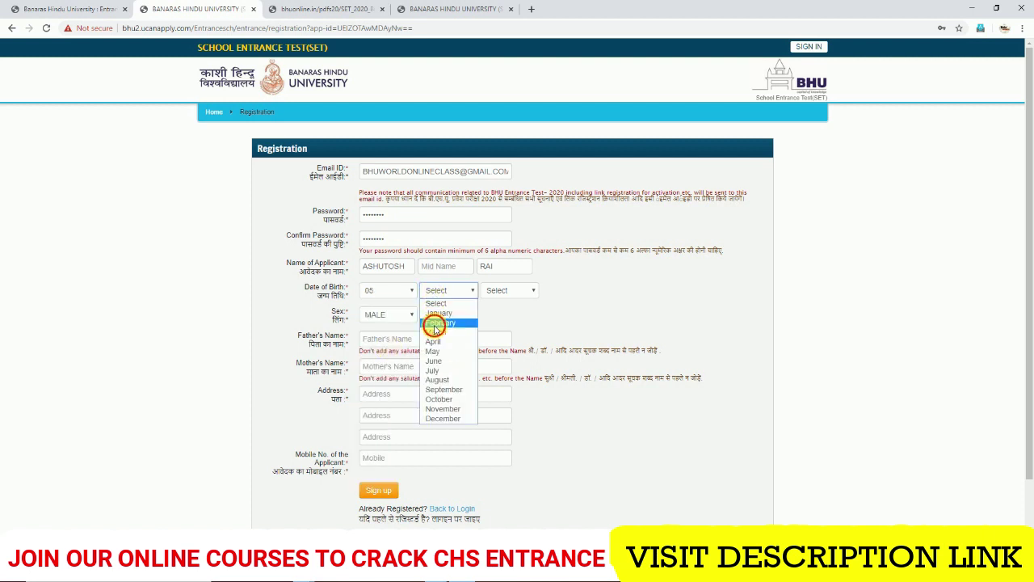
{"action": "left_click", "coordinate": [432, 322]}
{"action": "left_click", "coordinate": [498, 292]}
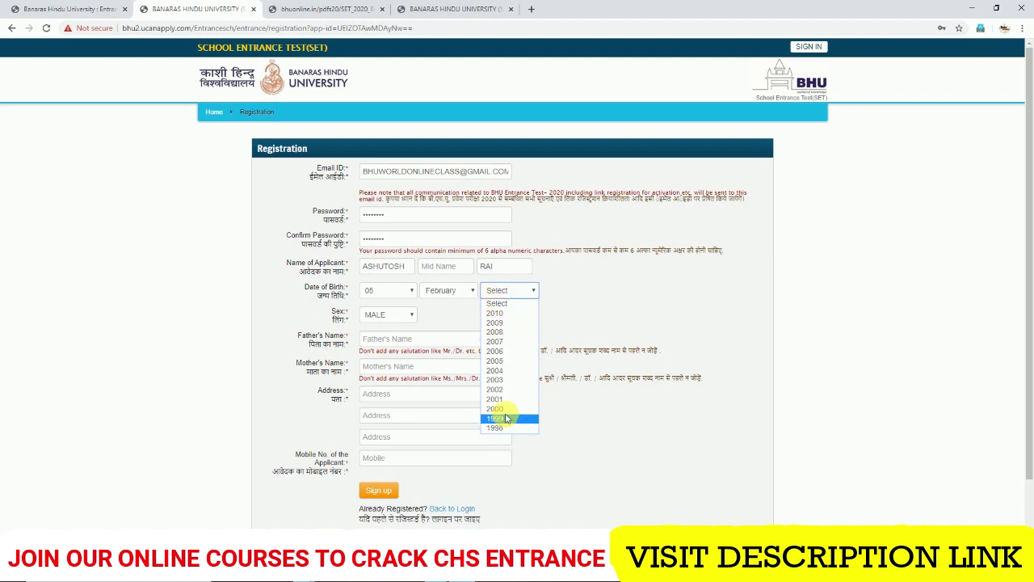
{"action": "left_click", "coordinate": [494, 378]}
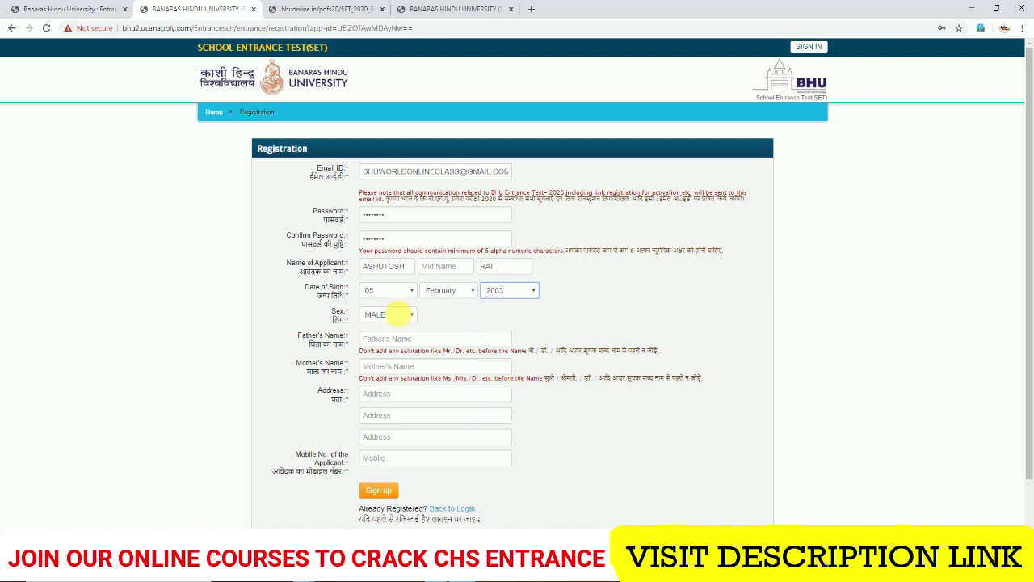
{"action": "left_click", "coordinate": [395, 317]}
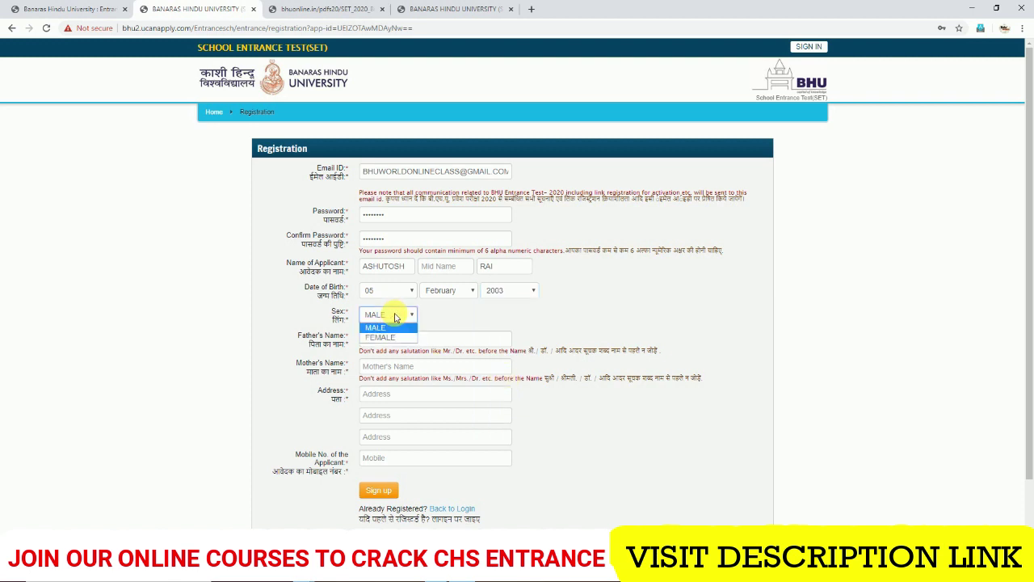
{"action": "left_click", "coordinate": [395, 317]}
- Fill in the father's and mother's names, the applicant's address and mobile number
{"action": "left_click", "coordinate": [400, 339]}
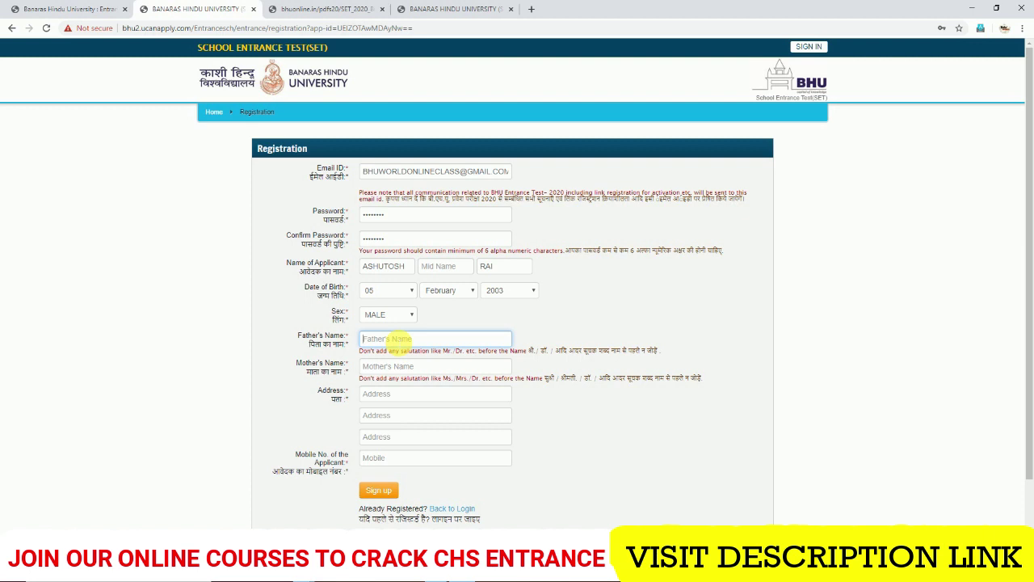
{"action": "type", "text": "ASHUTOSH"}
{"action": "key", "text": "BackSpace"}
{"action": "key", "text": "BackSpace"}
{"action": "key", "text": "BackSpace"}
{"action": "key", "text": "BackSpace"}
{"action": "key", "text": "BackSpace"}
{"action": "key", "text": "BackSpace"}
{"action": "key", "text": "BackSpace"}
{"action": "key", "text": "BackSpace"}
{"action": "type", "text": "A"}
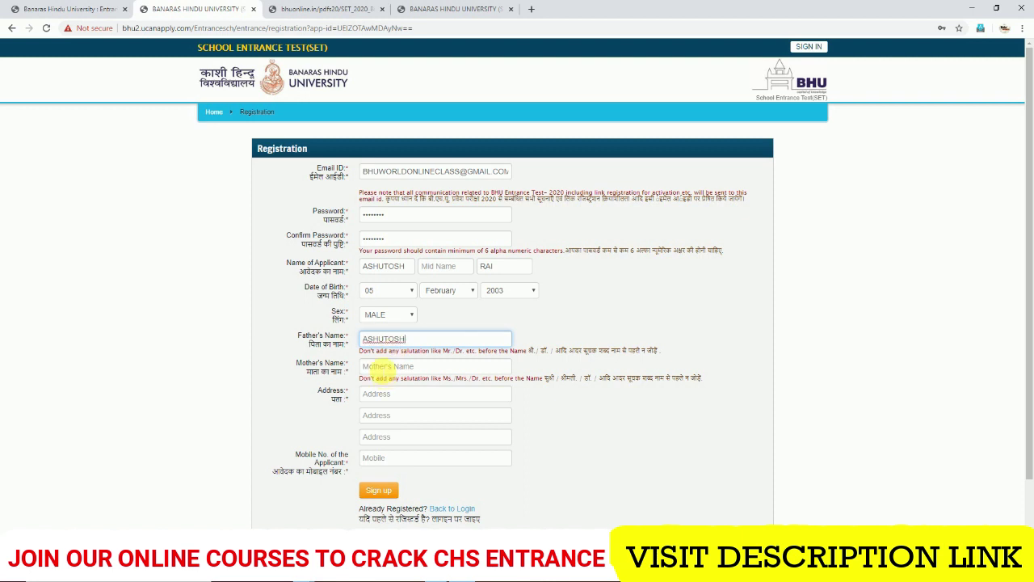
{"action": "left_click", "coordinate": [380, 366]}
{"action": "type", "text": "IU"}
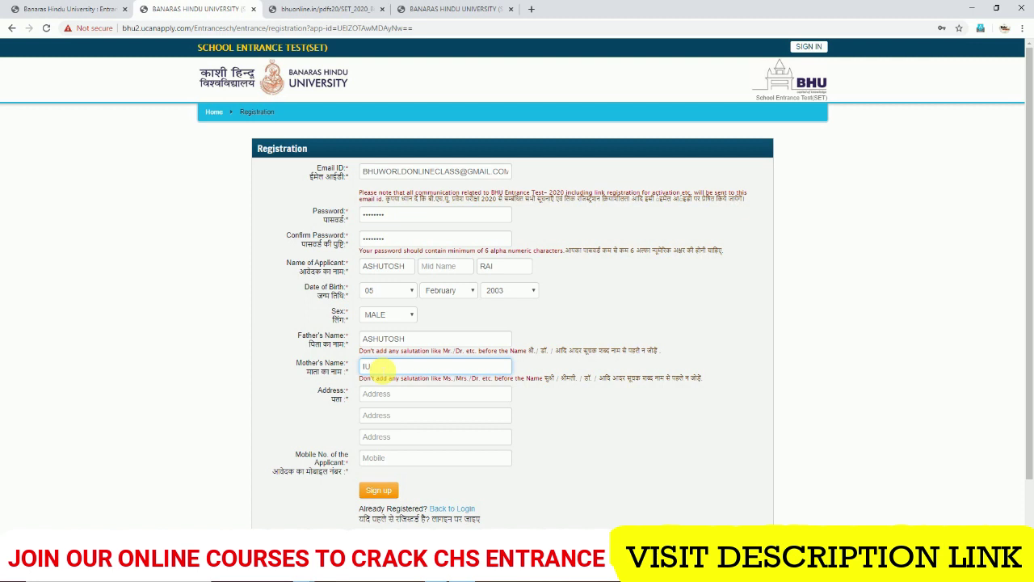
{"action": "type", "text": "ASHUTOSH"}
{"action": "left_click", "coordinate": [376, 394]}
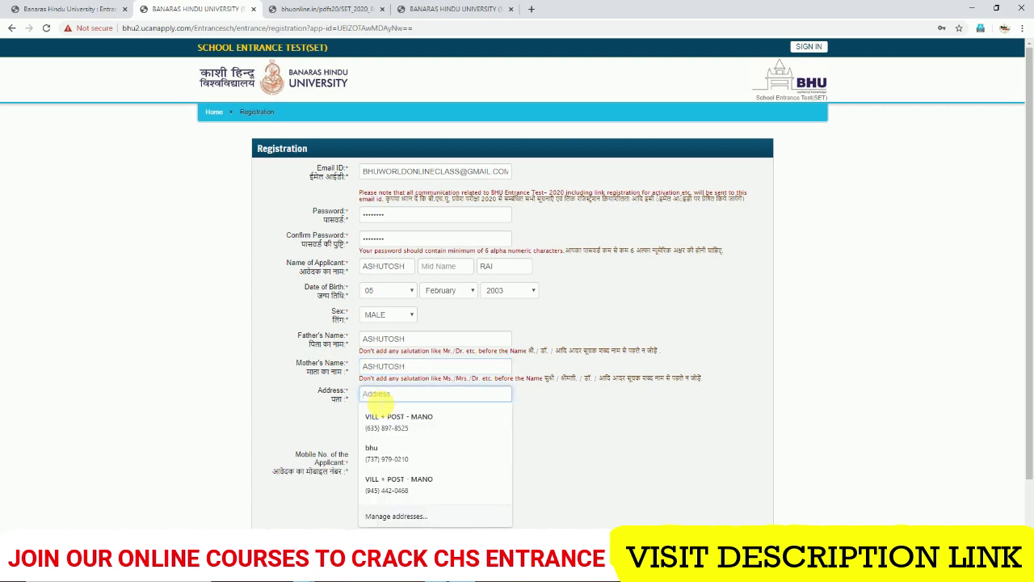
{"action": "type", "text": "BHU"}
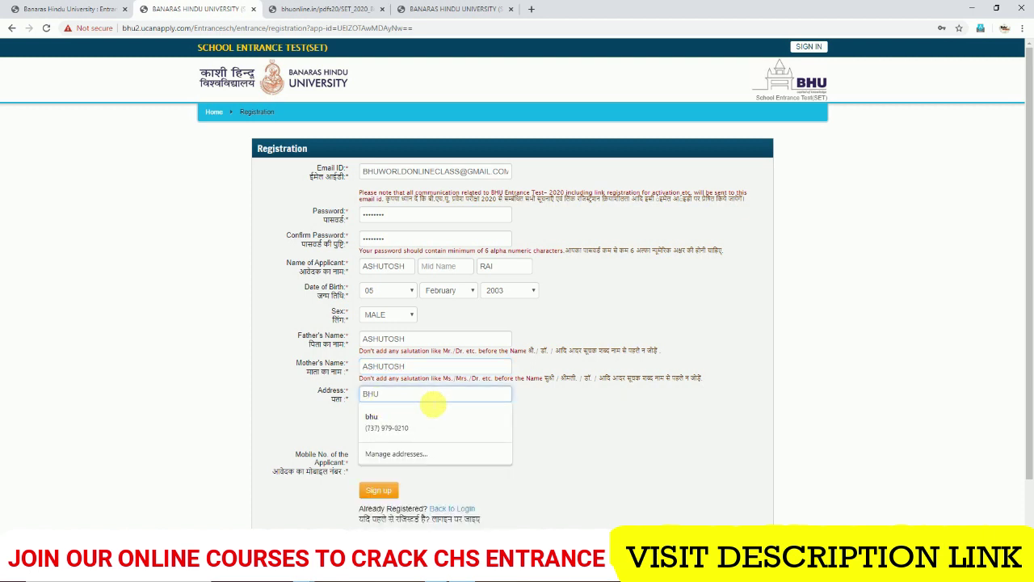
{"action": "left_click", "coordinate": [565, 418]}
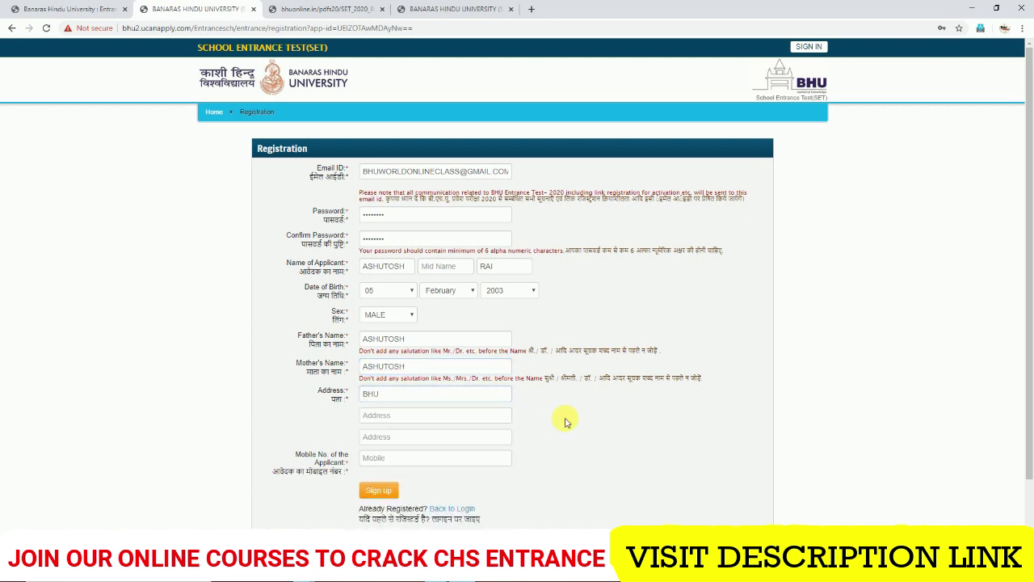
{"action": "left_click", "coordinate": [396, 459]}
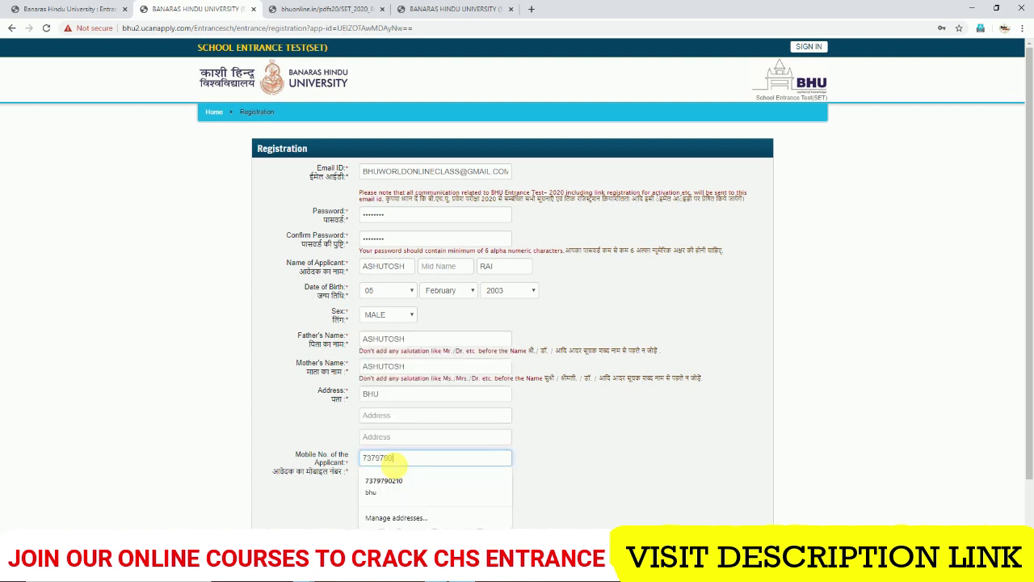
{"action": "left_click", "coordinate": [547, 482]}
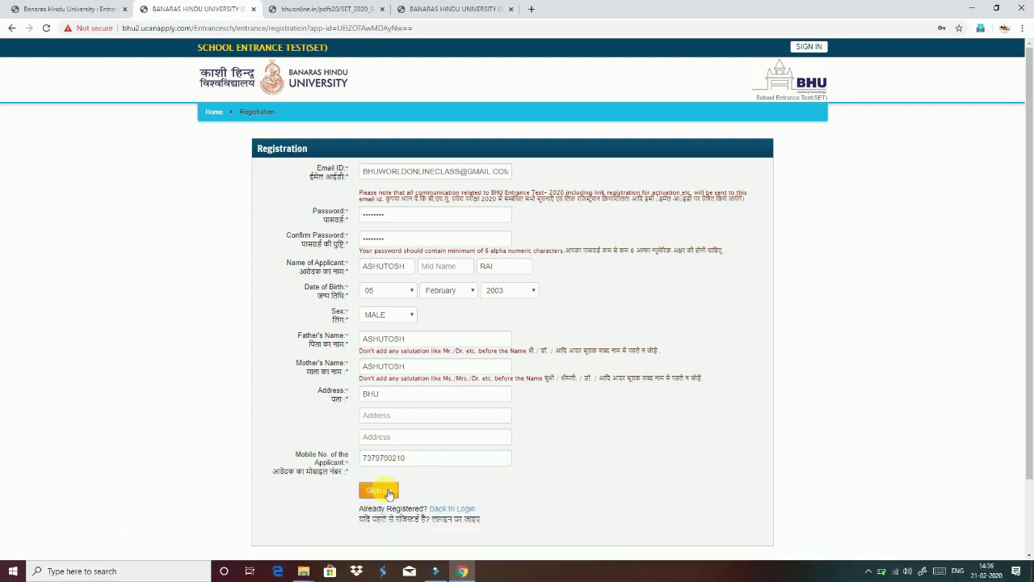
- Sign up and confirm the reviewed registration details
{"action": "left_click", "coordinate": [380, 490]}
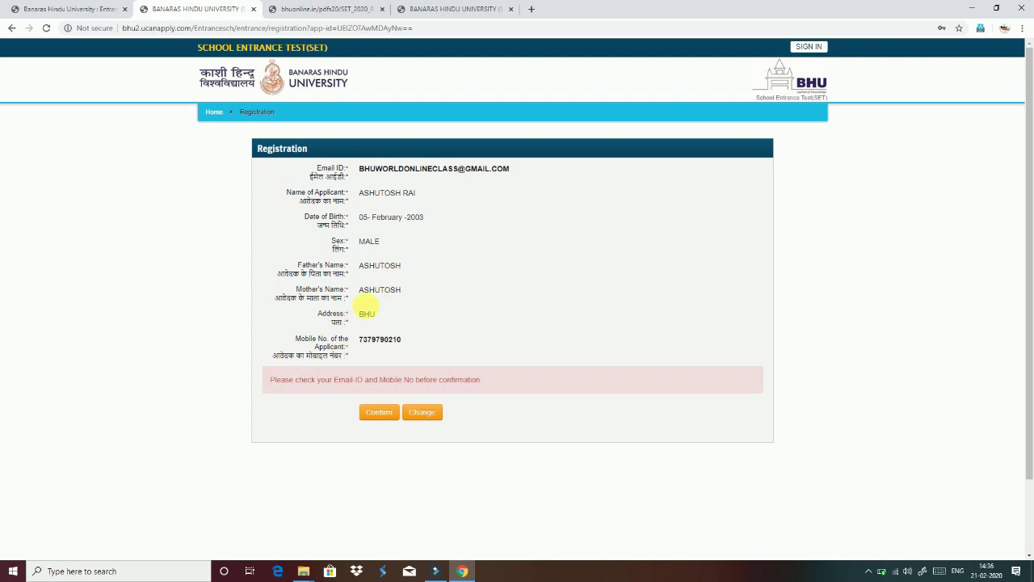
{"action": "left_click", "coordinate": [385, 415]}
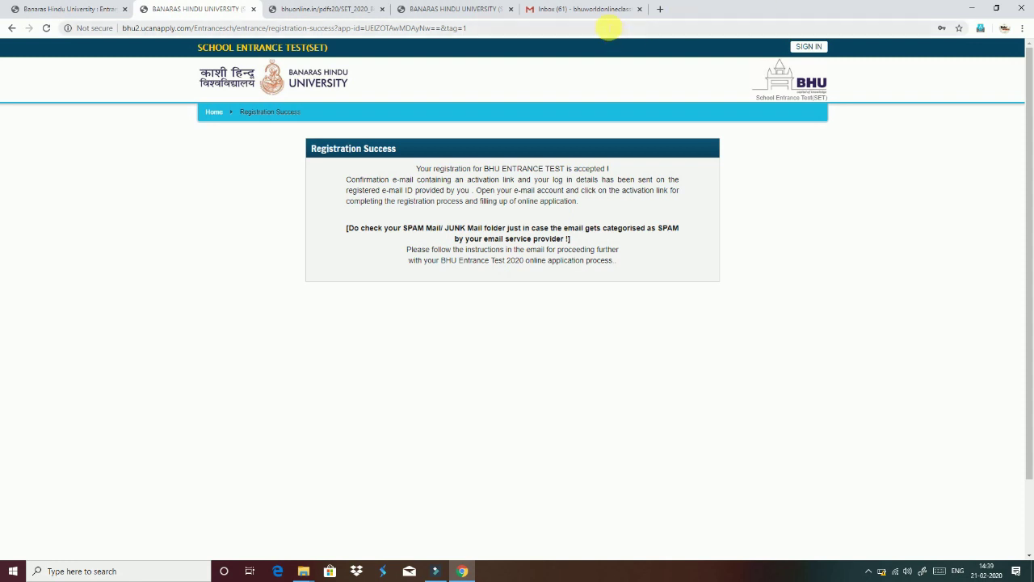
- In Gmail, open the BHU(SET) activation email, copy its activation code and follow the activation link
{"action": "left_click", "coordinate": [592, 9]}
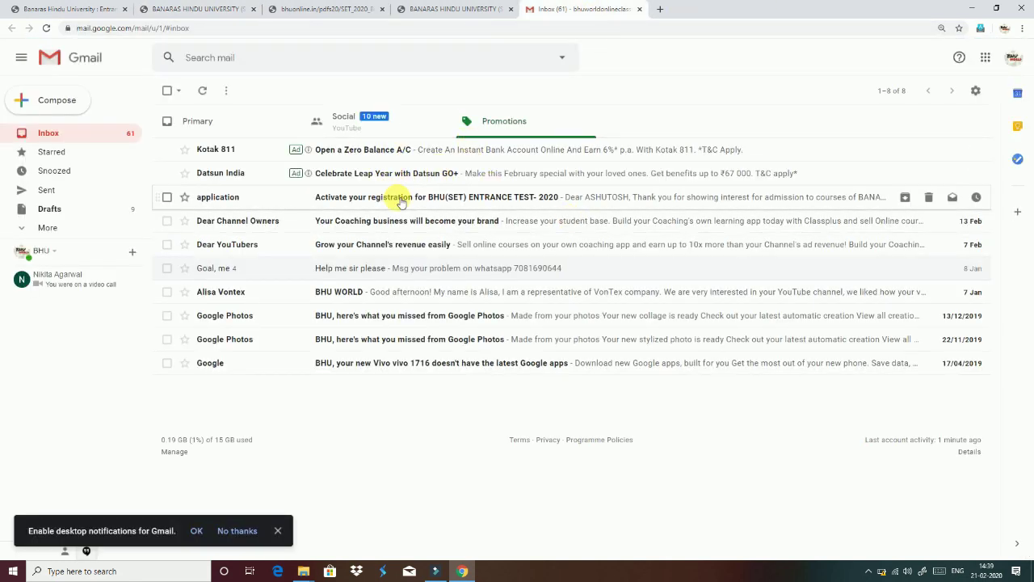
{"action": "left_click", "coordinate": [399, 200]}
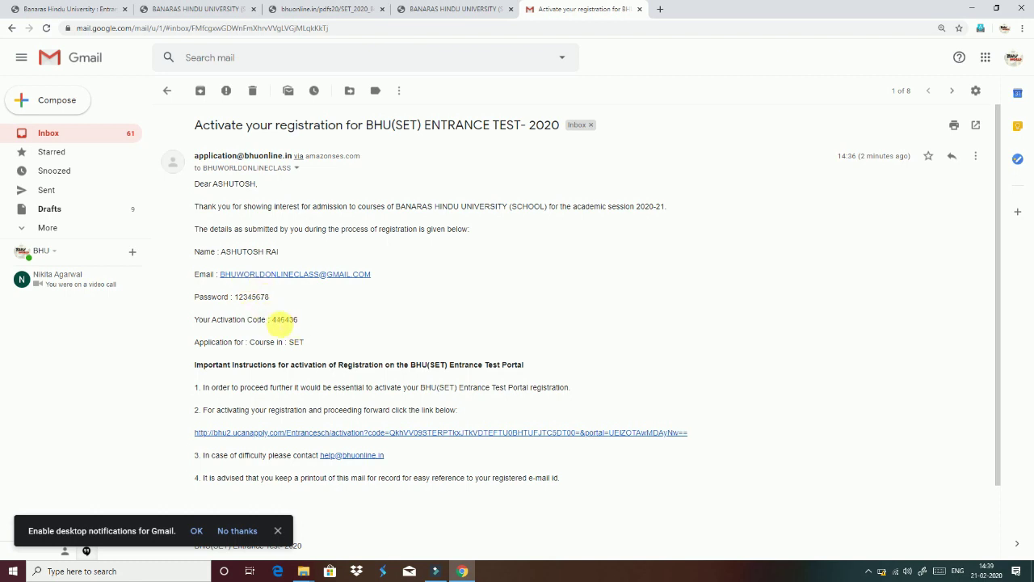
{"action": "left_click_drag", "start_coordinate": [273, 320], "coordinate": [302, 320]}
{"action": "key", "text": "ctrl+c"}
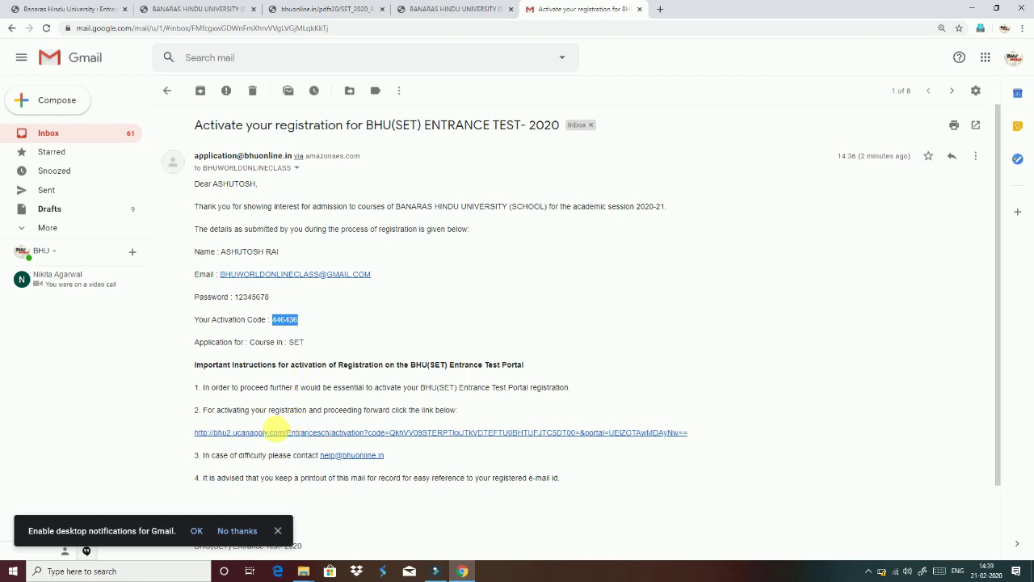
{"action": "left_click", "coordinate": [320, 435]}
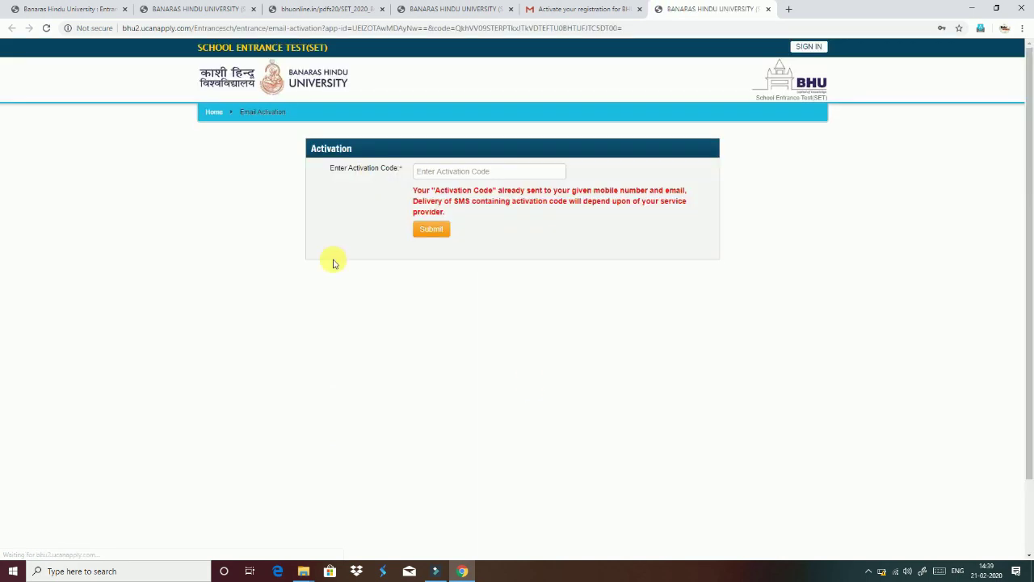
- Paste the copied activation code on the Email Activation page and submit it
{"action": "left_click", "coordinate": [469, 174]}
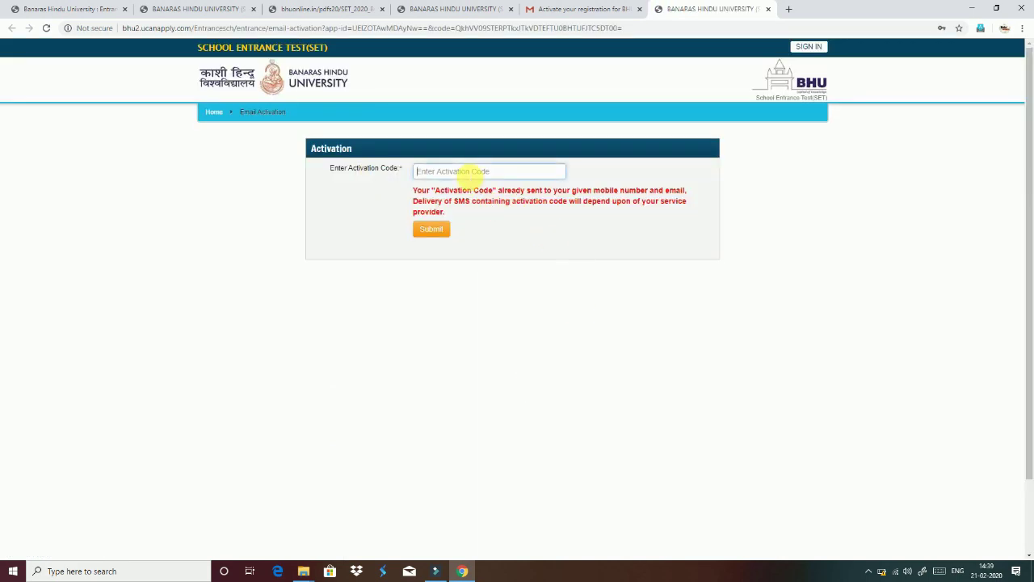
{"action": "key", "text": "ctrl+v"}
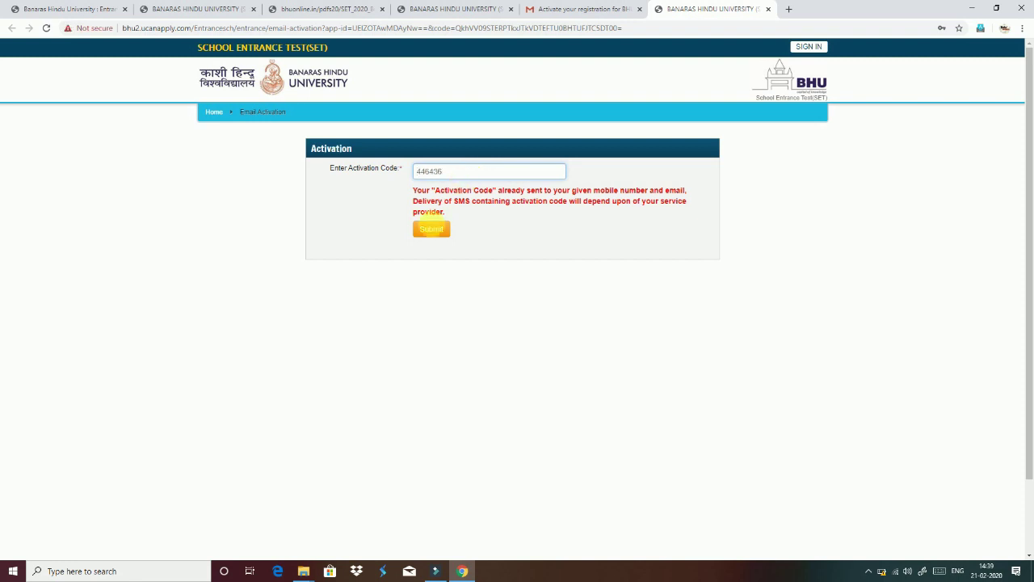
{"action": "left_click", "coordinate": [431, 229]}
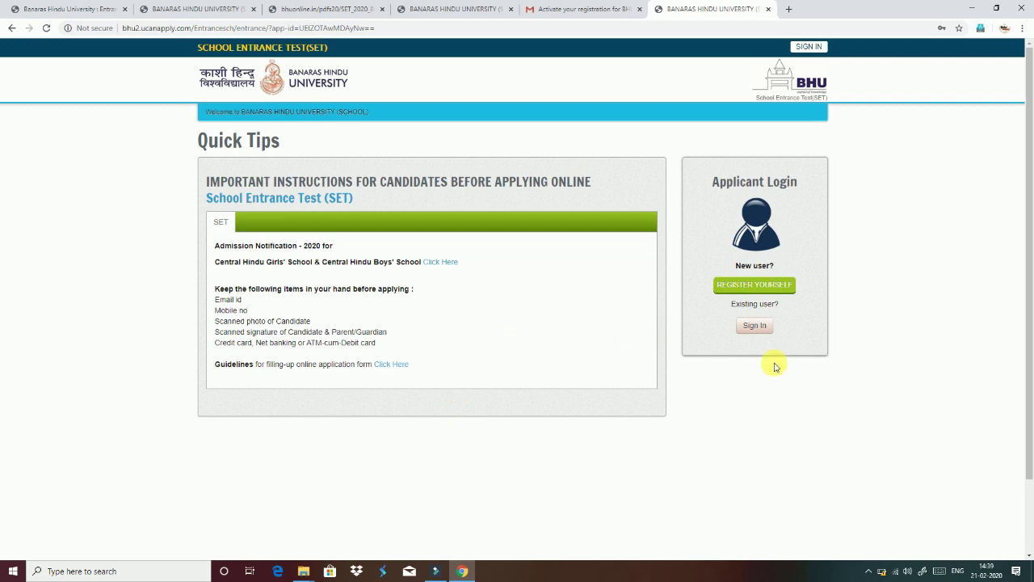
- Sign in as the applicant with the registered e-mail address and account password
{"action": "left_click", "coordinate": [757, 327]}
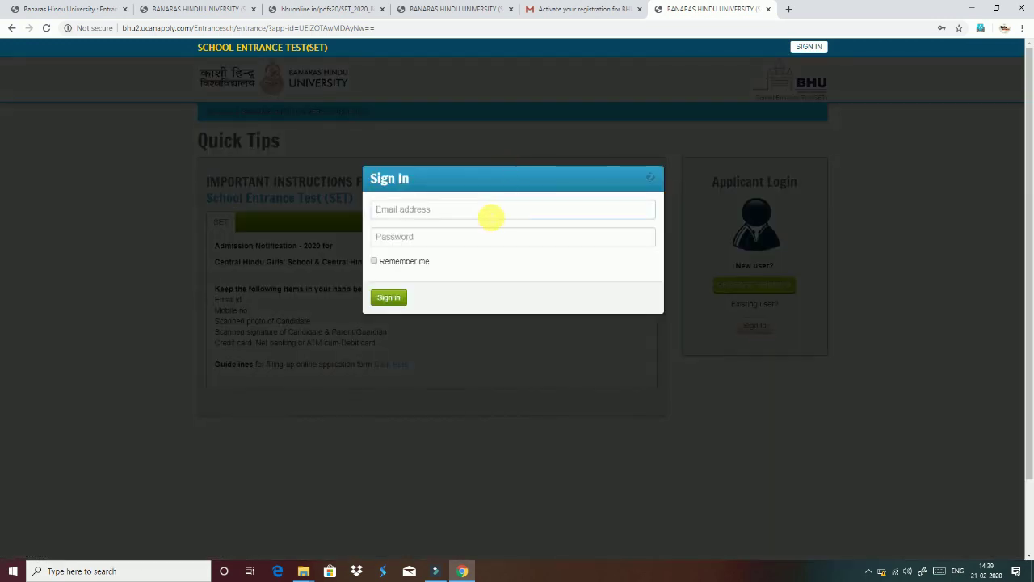
{"action": "left_click", "coordinate": [490, 217]}
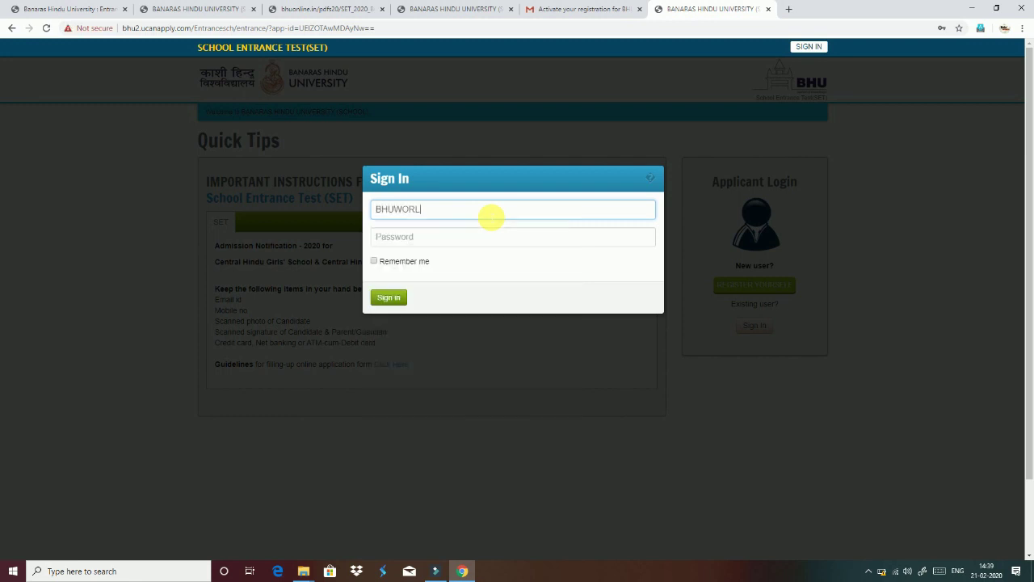
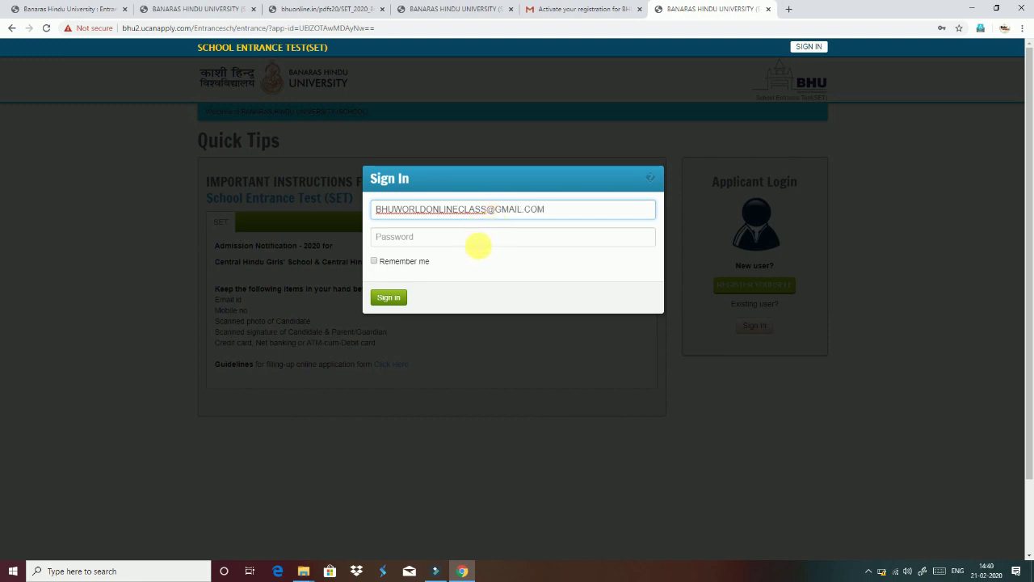
{"action": "left_click", "coordinate": [476, 238]}
{"action": "type", "text": "••"}
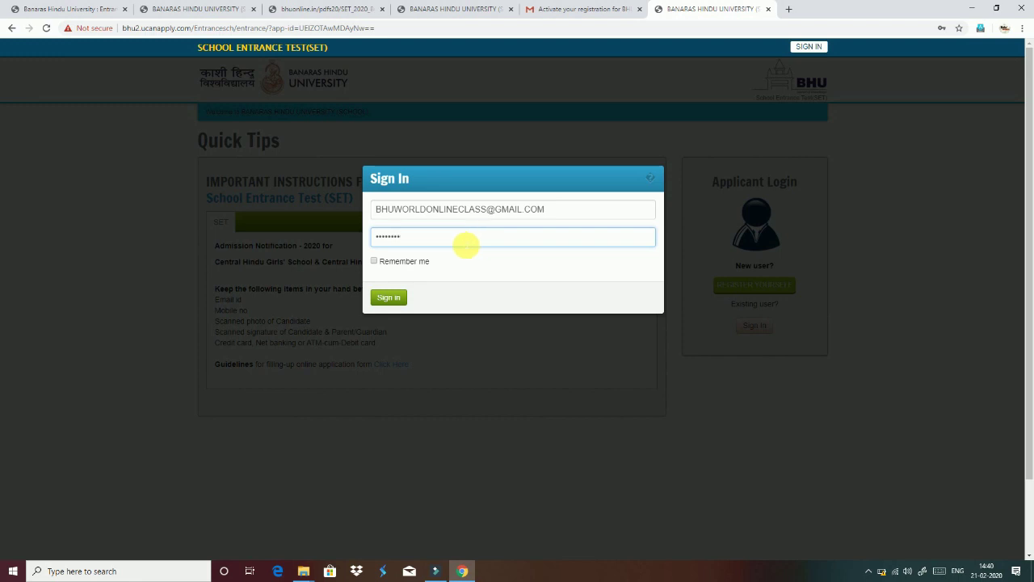
{"action": "left_click", "coordinate": [404, 298]}
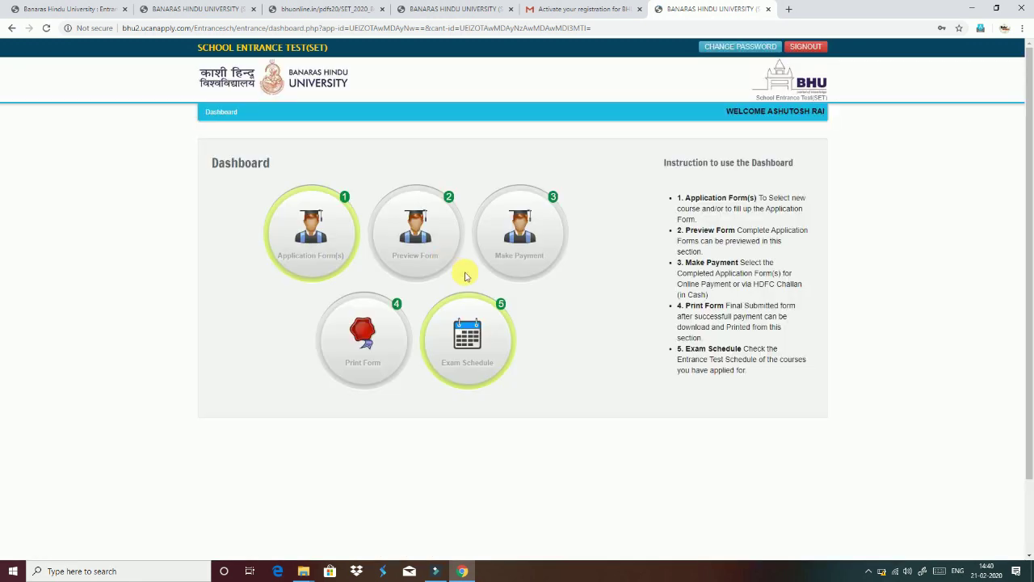
- In Application Form(s), choose Course Type SET and Course Name (109) IX
{"action": "left_click", "coordinate": [327, 260]}
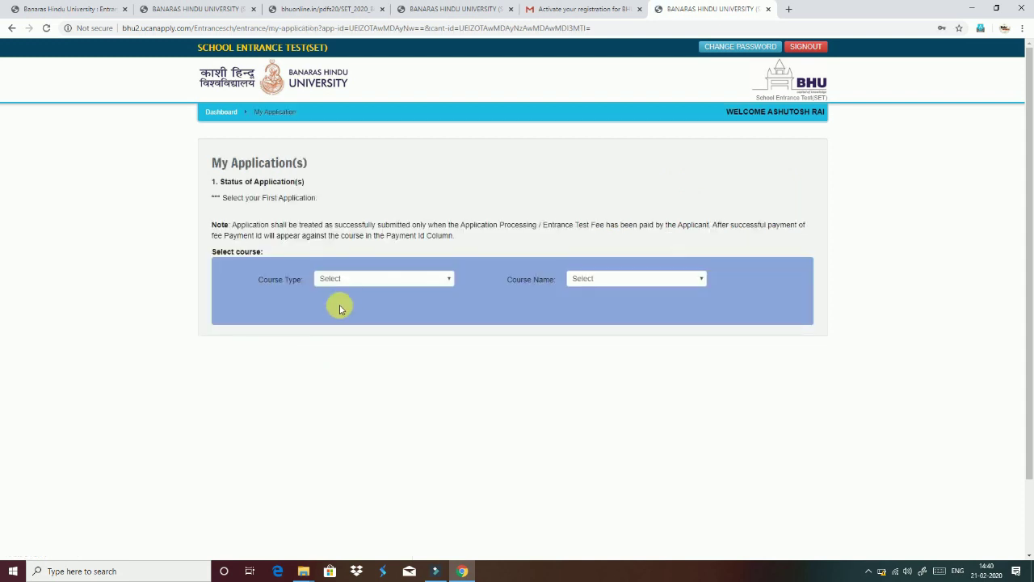
{"action": "left_click", "coordinate": [363, 278]}
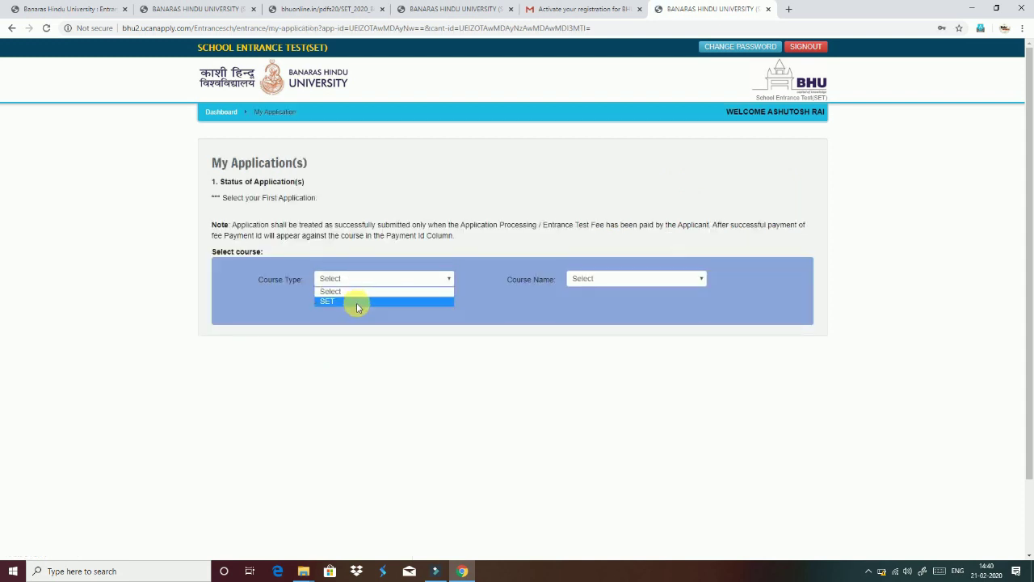
{"action": "left_click", "coordinate": [357, 302]}
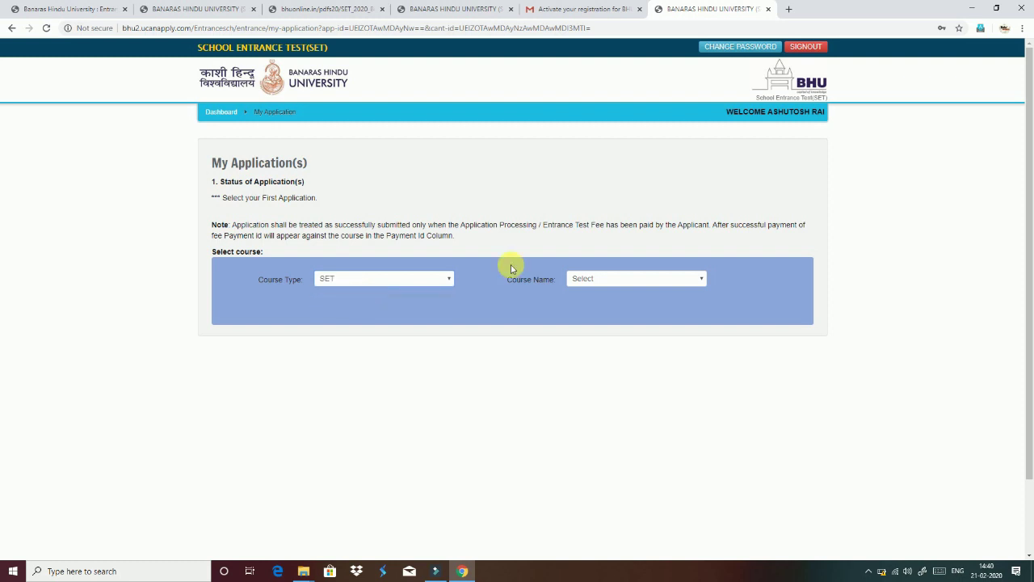
{"action": "left_click", "coordinate": [602, 281]}
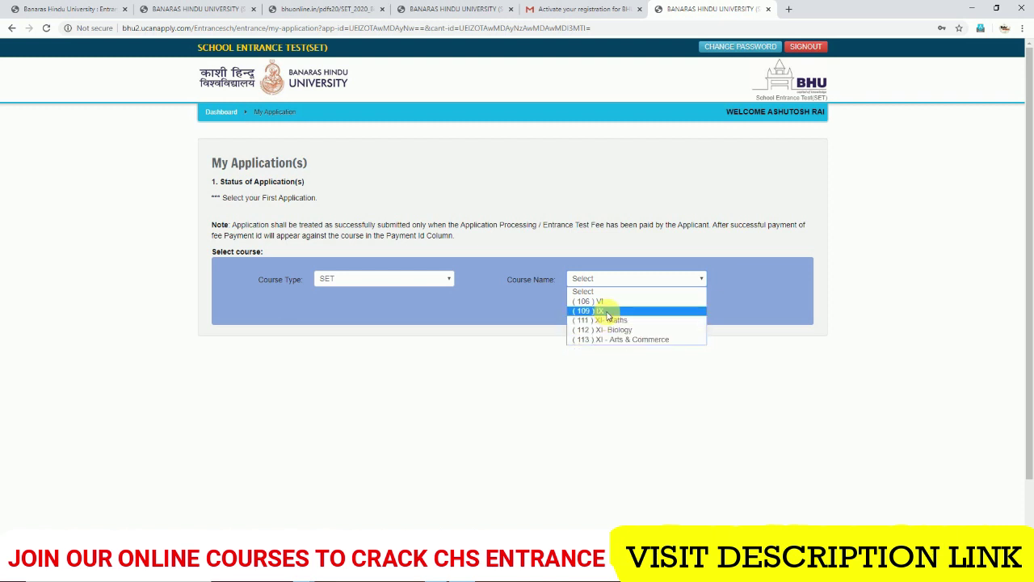
{"action": "left_click", "coordinate": [608, 315]}
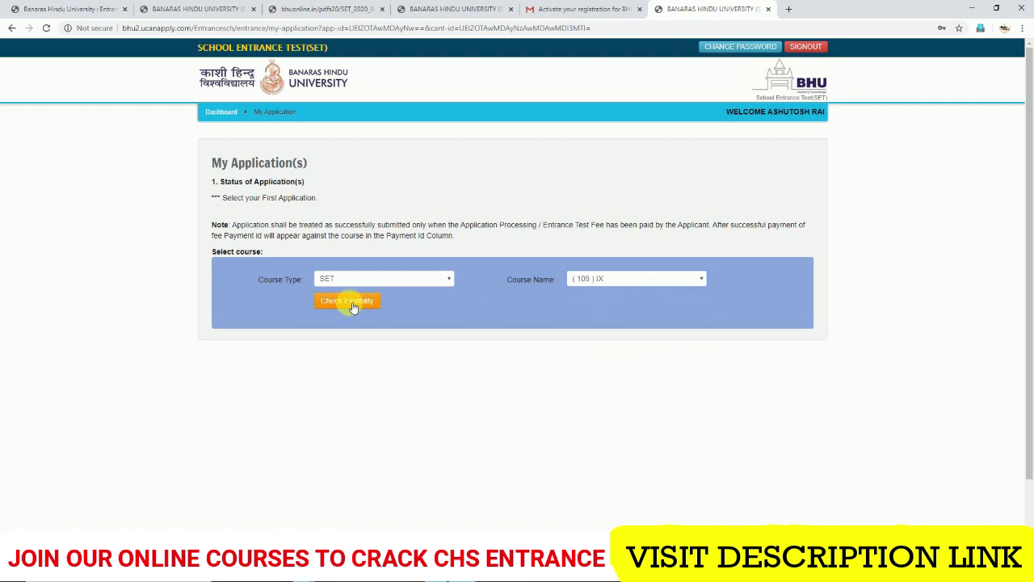
- Check eligibility for course (109) IX, tick the eligibility confirmation and add the course
{"action": "left_click", "coordinate": [350, 305]}
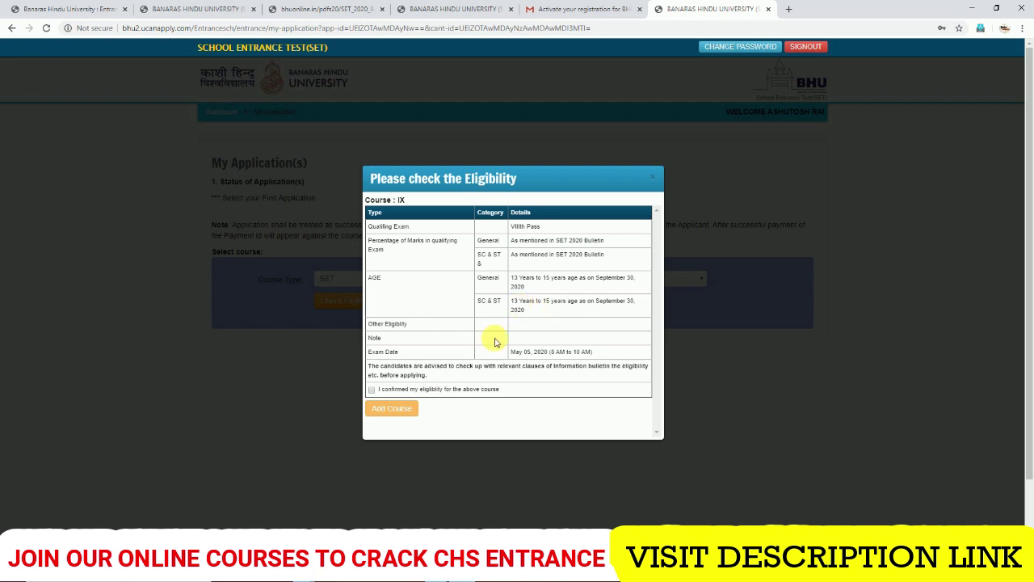
{"action": "left_click", "coordinate": [373, 390]}
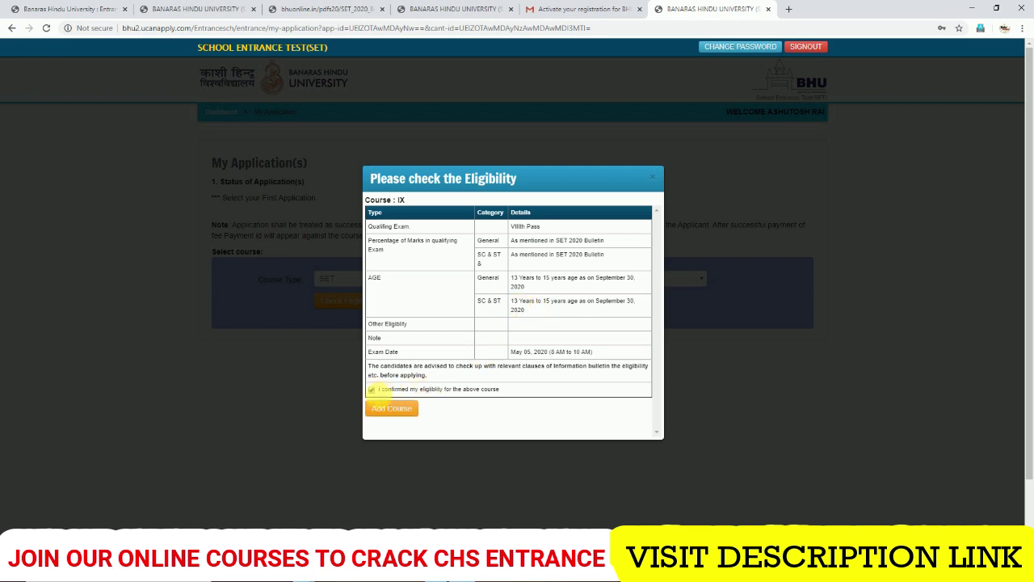
{"action": "left_click", "coordinate": [389, 410]}
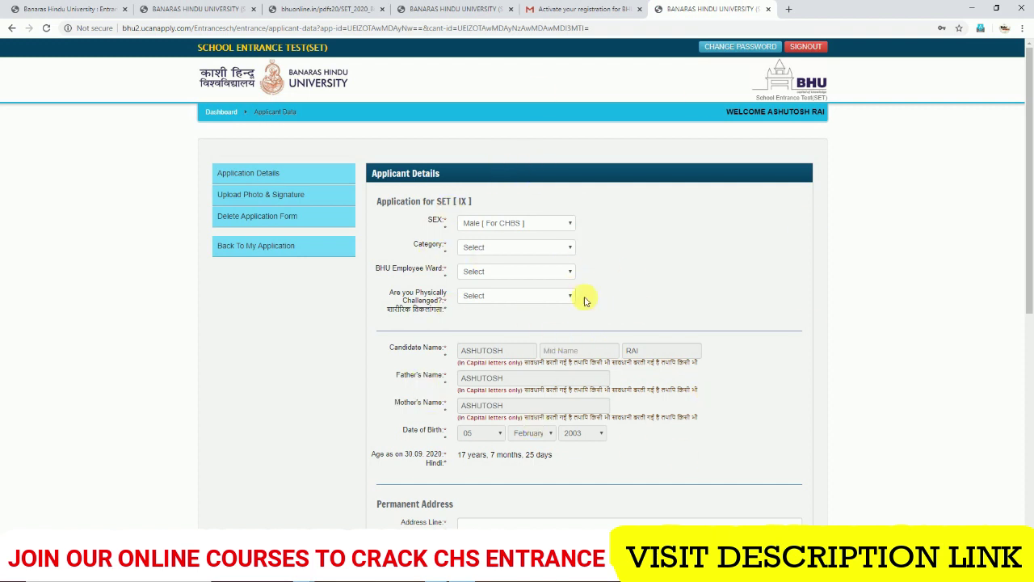
- Keep sex as Male [For CHBS] and choose General as the category
{"action": "left_click", "coordinate": [504, 226]}
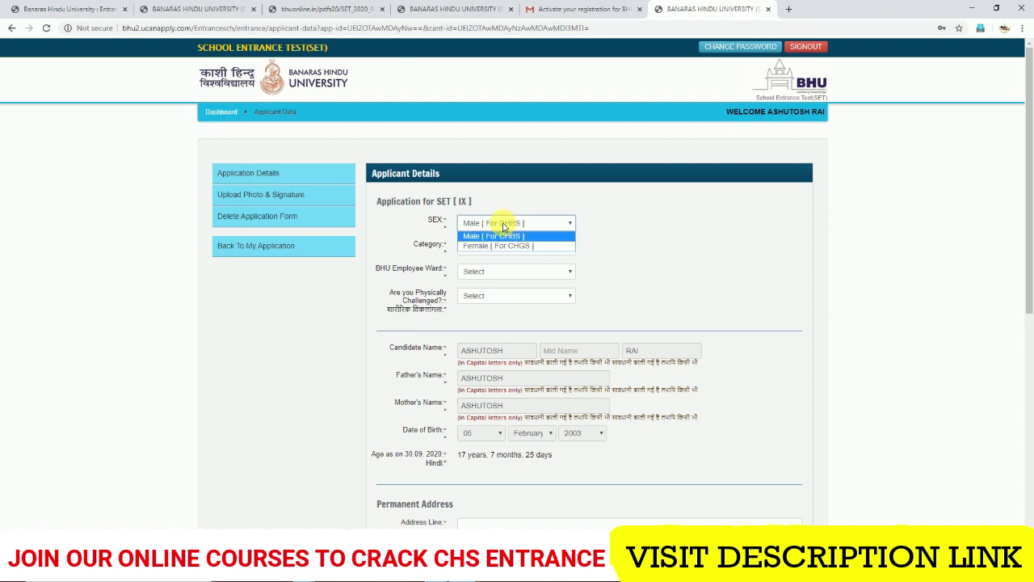
{"action": "left_click", "coordinate": [504, 227]}
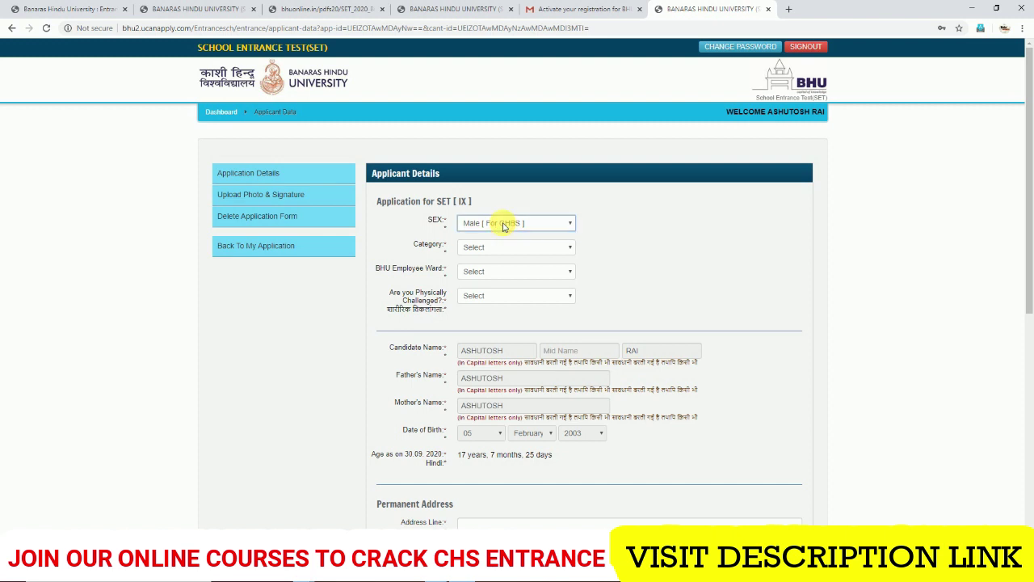
{"action": "left_click", "coordinate": [504, 226]}
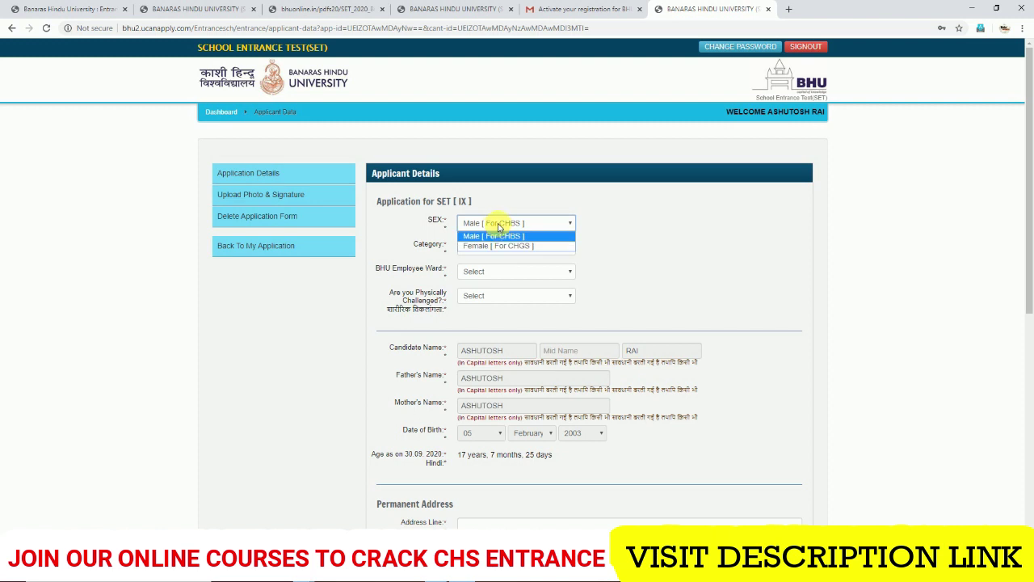
{"action": "left_click", "coordinate": [492, 234]}
{"action": "left_click", "coordinate": [497, 252]}
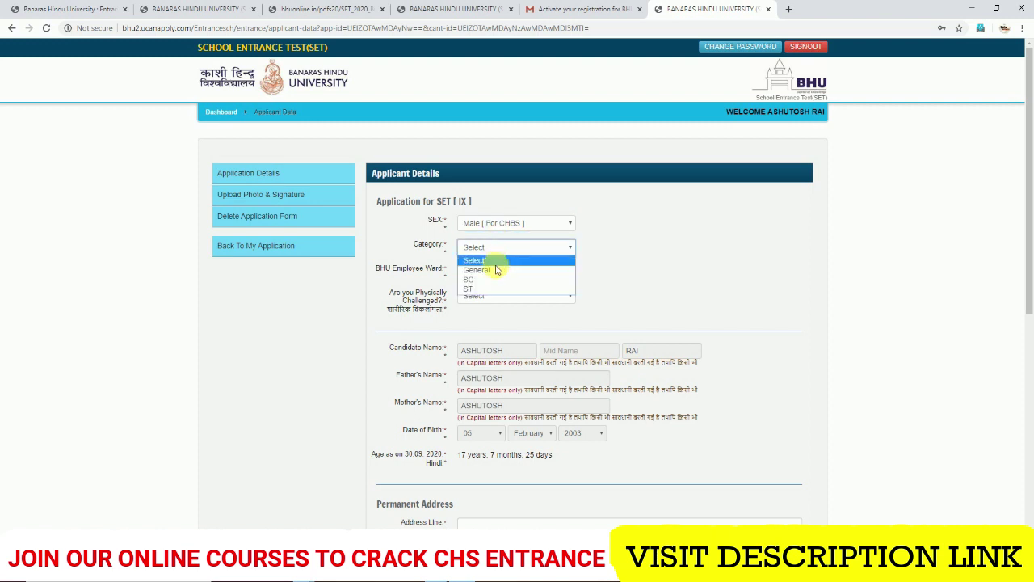
{"action": "left_click", "coordinate": [492, 268]}
- Answer NO for both BHU Employee Ward and Physically Challenged
{"action": "left_click", "coordinate": [494, 272]}
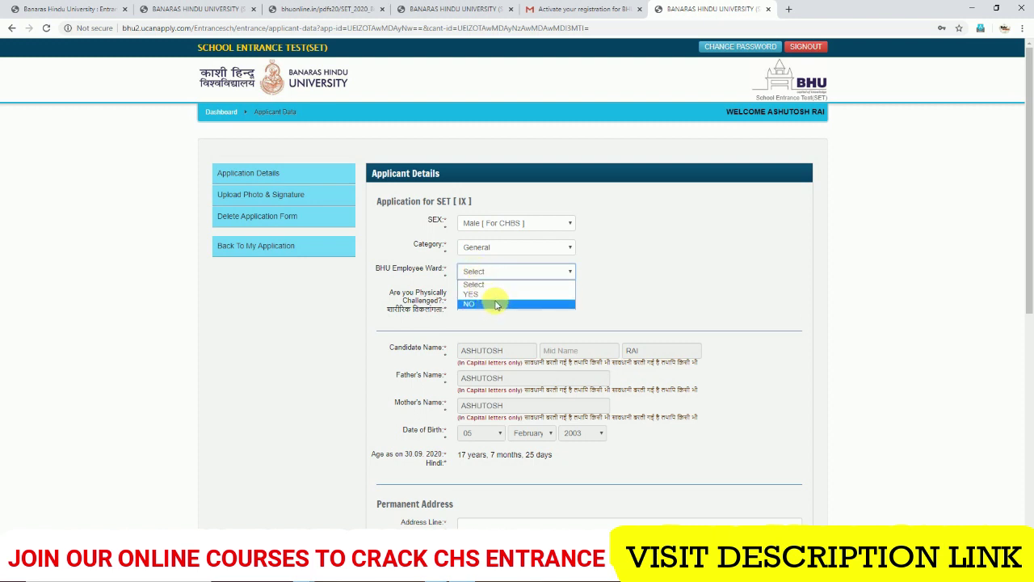
{"action": "left_click", "coordinate": [496, 304]}
{"action": "left_click", "coordinate": [497, 298]}
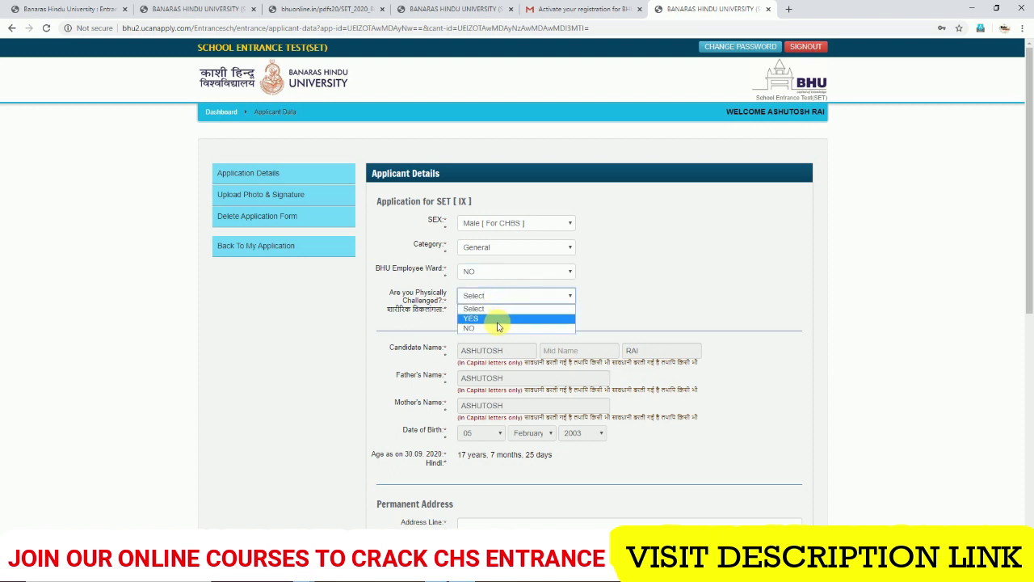
{"action": "left_click", "coordinate": [498, 322]}
{"action": "left_click", "coordinate": [496, 295]}
{"action": "left_click", "coordinate": [493, 328]}
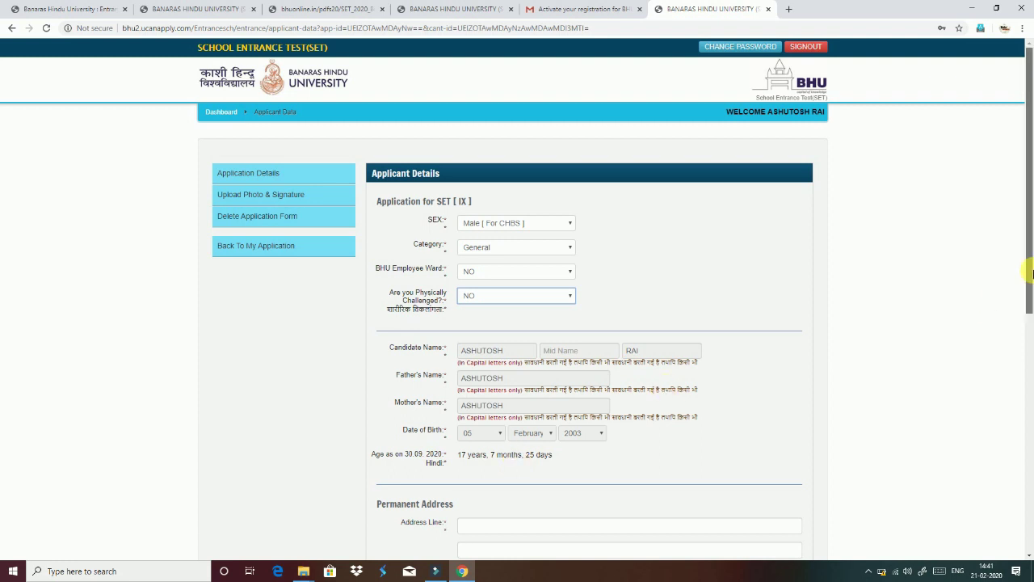
{"action": "left_click_drag", "start_coordinate": [1030, 266], "coordinate": [1030, 412]}
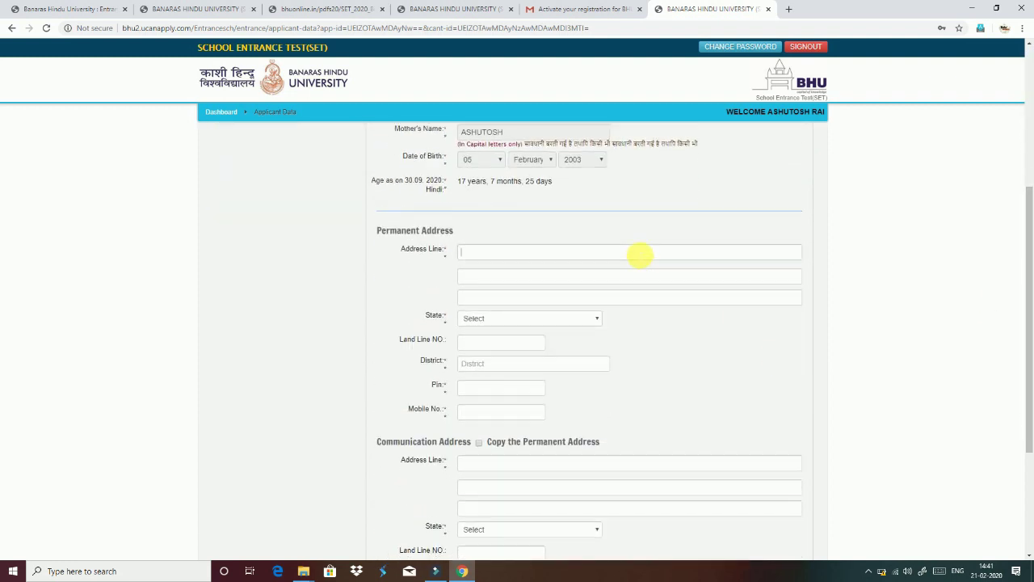
- Enter permanent address 'BHU', state Uttar Pradesh, and district VARANASI
{"action": "left_click", "coordinate": [539, 255]}
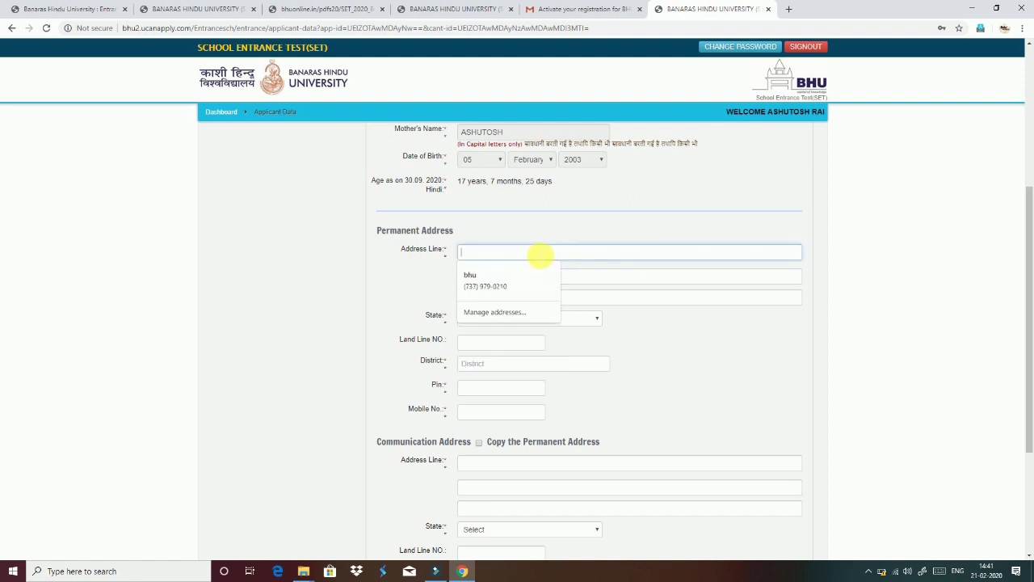
{"action": "type", "text": "BHU"}
{"action": "left_click", "coordinate": [640, 277]}
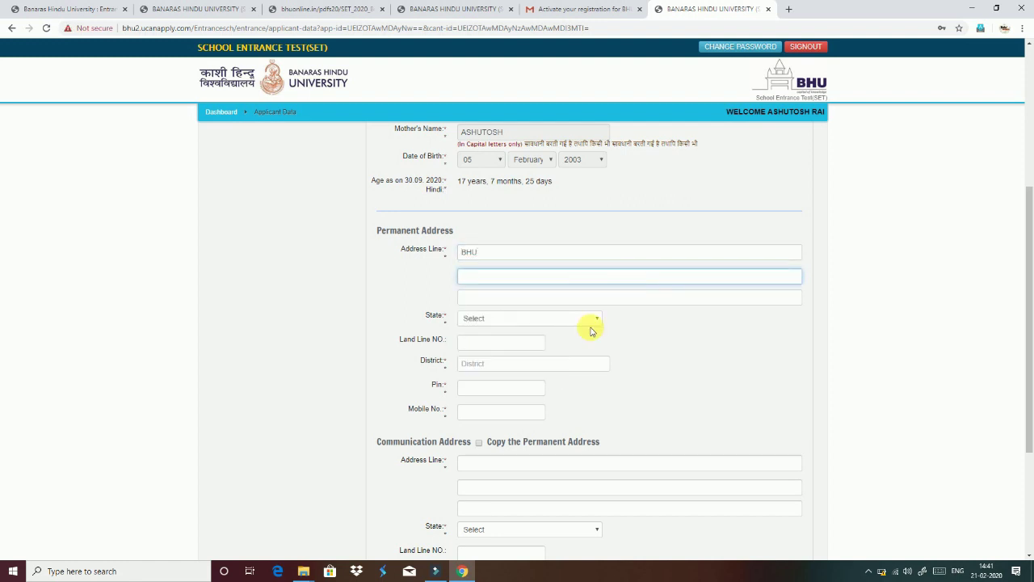
{"action": "left_click", "coordinate": [552, 320]}
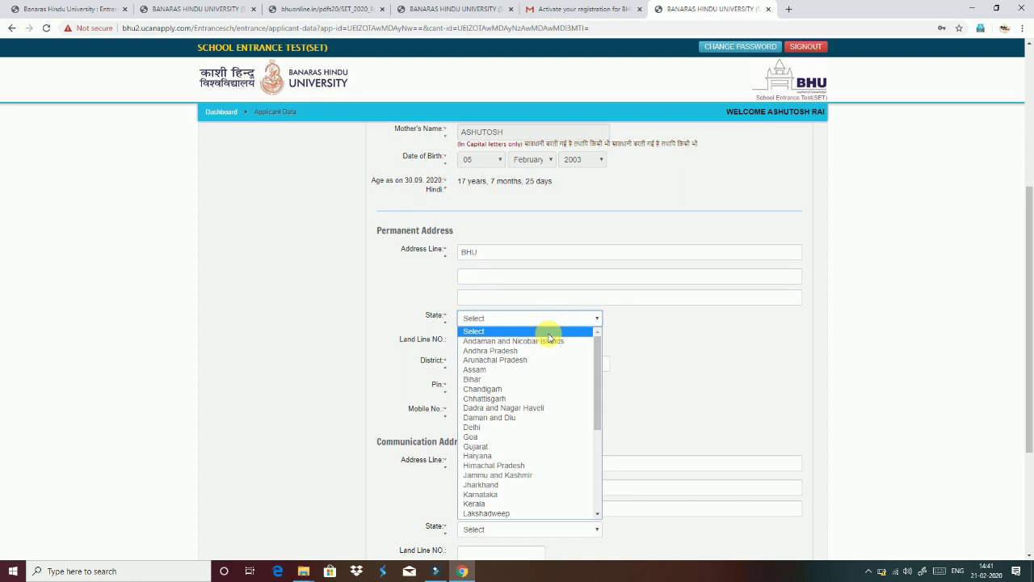
{"action": "key", "text": "u"}
{"action": "key", "text": "Return"}
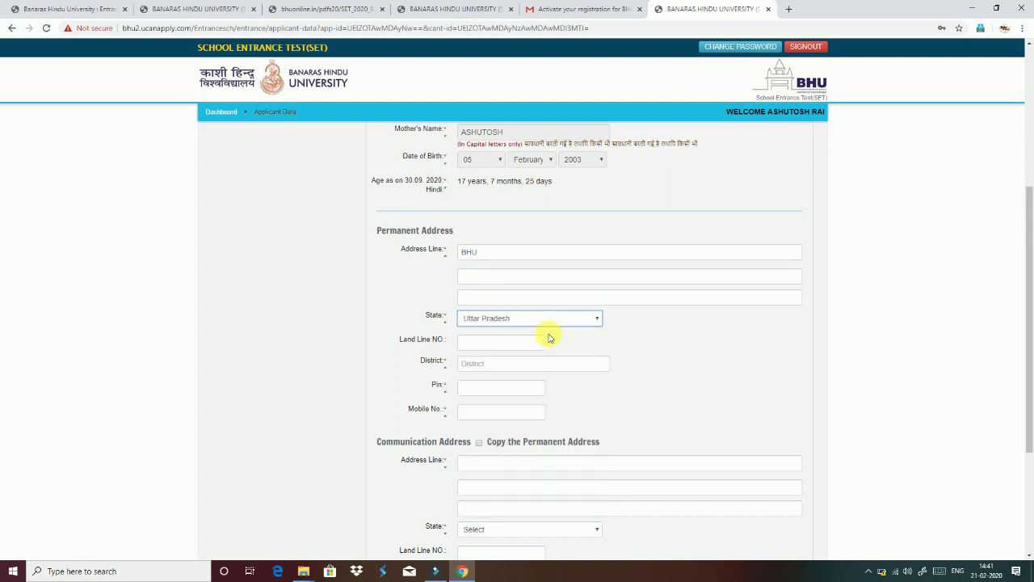
{"action": "left_click", "coordinate": [500, 365]}
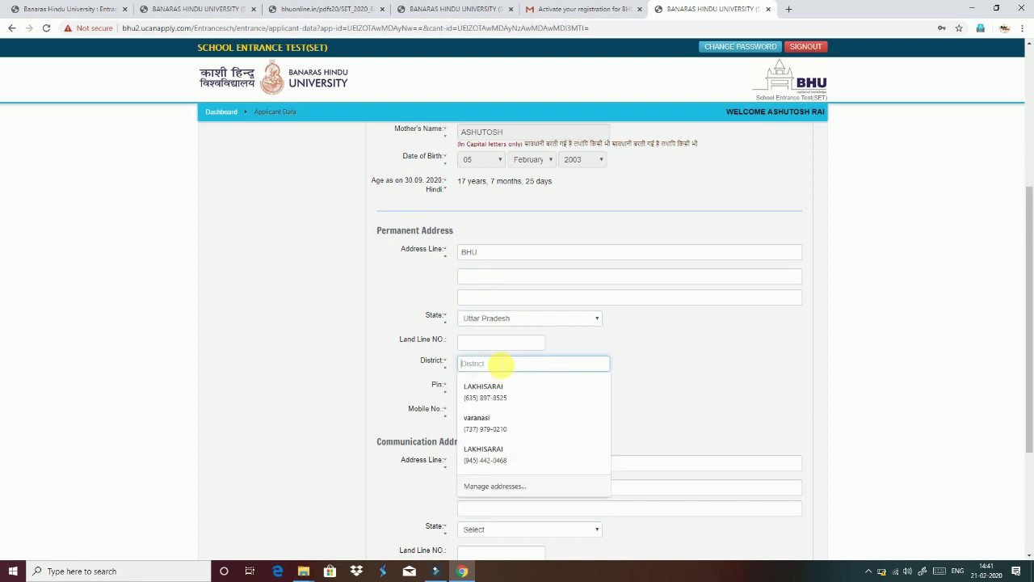
{"action": "type", "text": "VARANASI"}
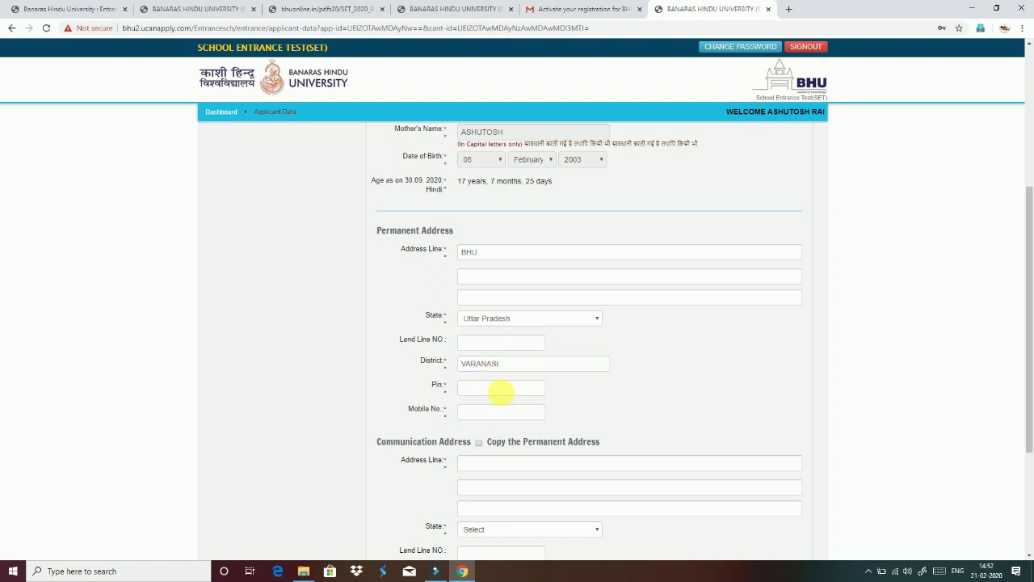
- Fill in Pin code 221005 and the applicant's mobile number
{"action": "left_click", "coordinate": [500, 391]}
{"action": "type", "text": "221005"}
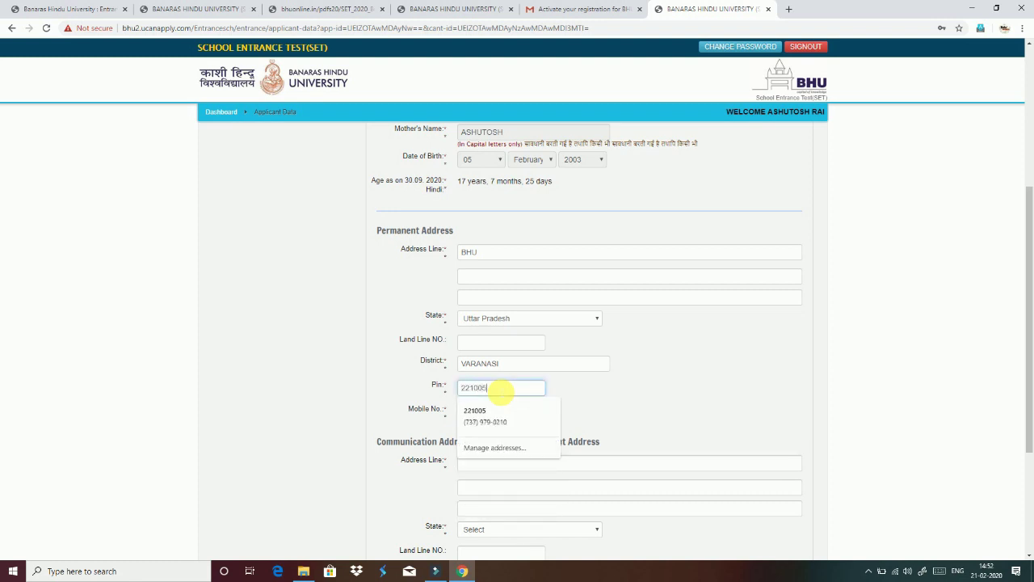
{"action": "left_click", "coordinate": [635, 397]}
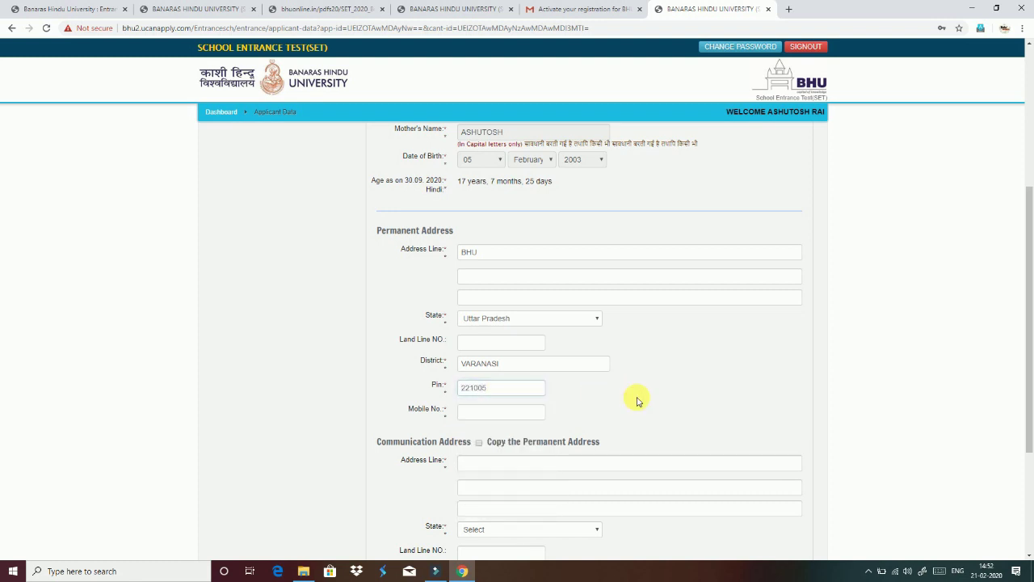
{"action": "left_click", "coordinate": [485, 417]}
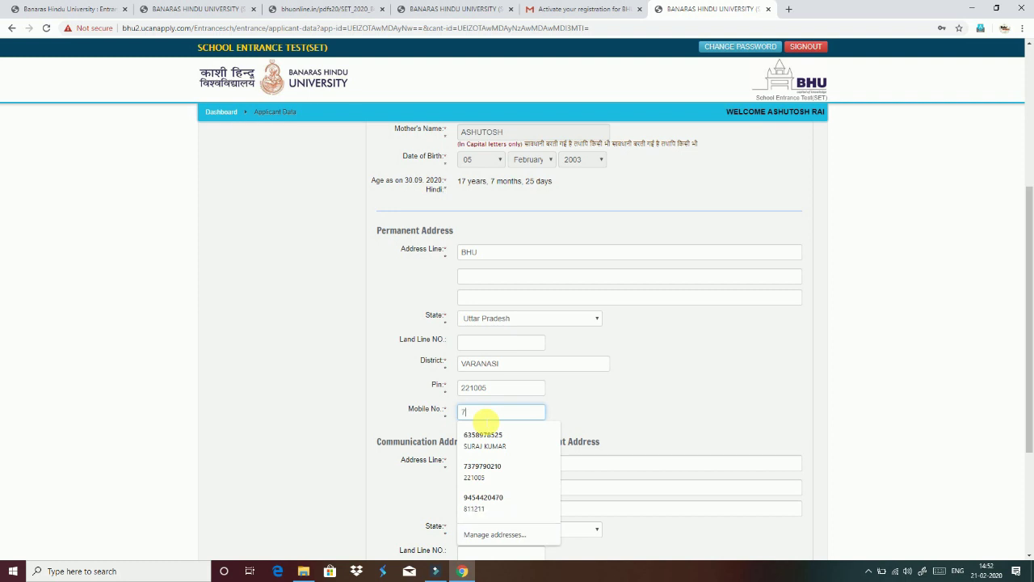
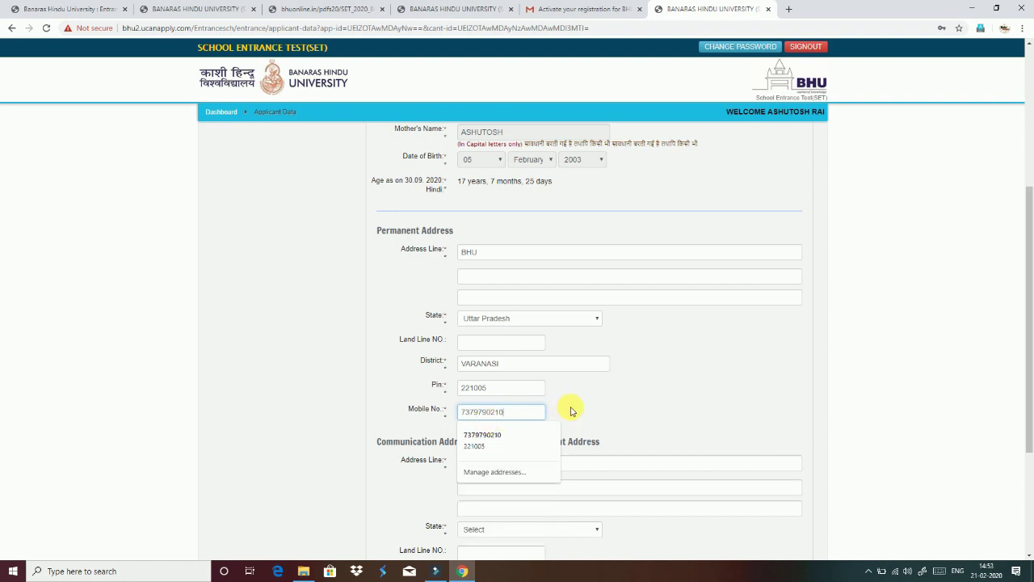
{"action": "left_click", "coordinate": [570, 409]}
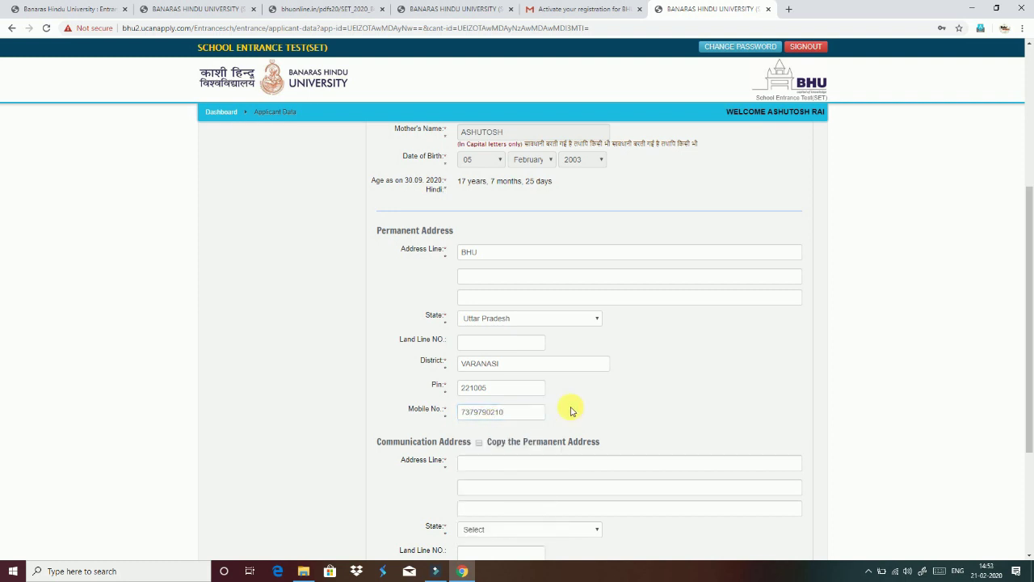
- Tick 'Copy the Permanent Address' so the communication address matches the permanent one
{"action": "left_click", "coordinate": [479, 443]}
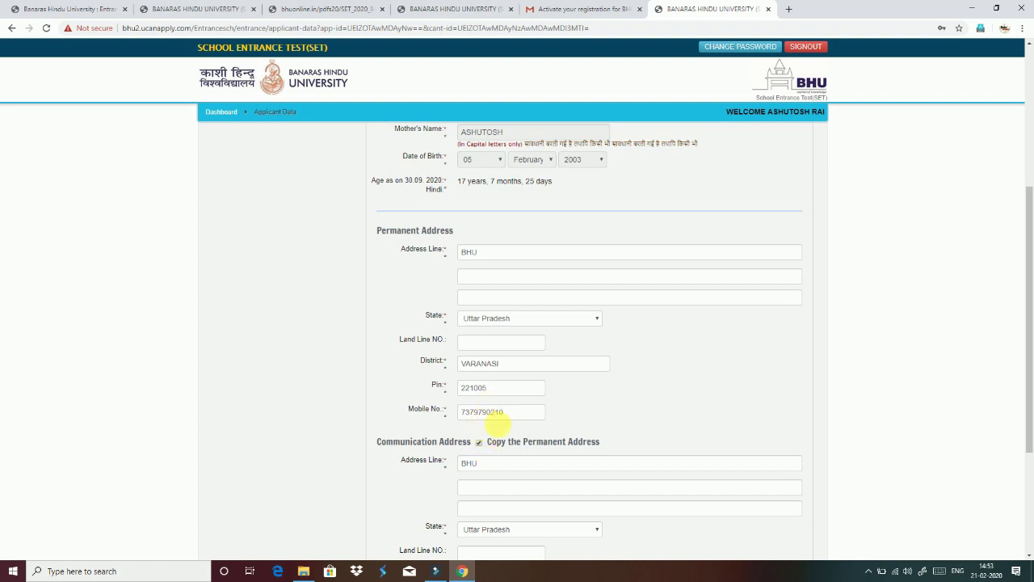
{"action": "left_click", "coordinate": [479, 443]}
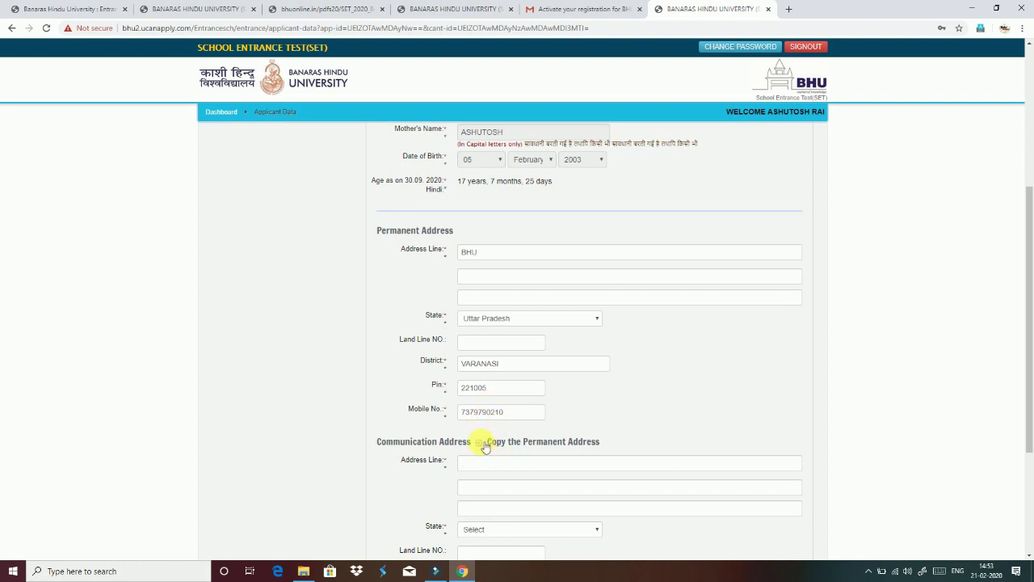
{"action": "left_click", "coordinate": [481, 443]}
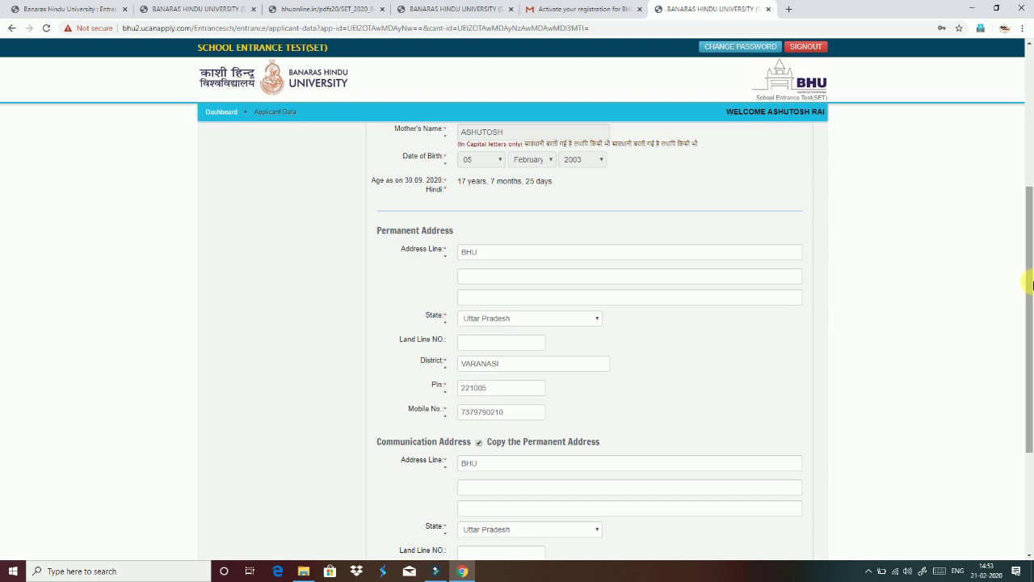
{"action": "left_click_drag", "start_coordinate": [1029, 282], "coordinate": [1029, 376]}
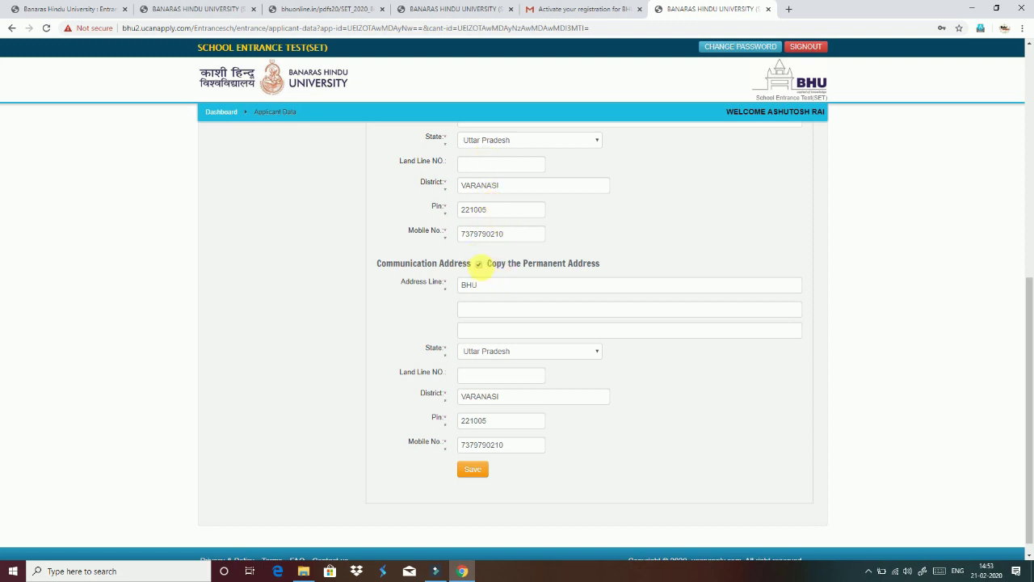
- Attempt to save, acknowledge the 'GEN Date of Birth not in range' alert, and return to Dashboard
{"action": "left_click", "coordinate": [472, 471]}
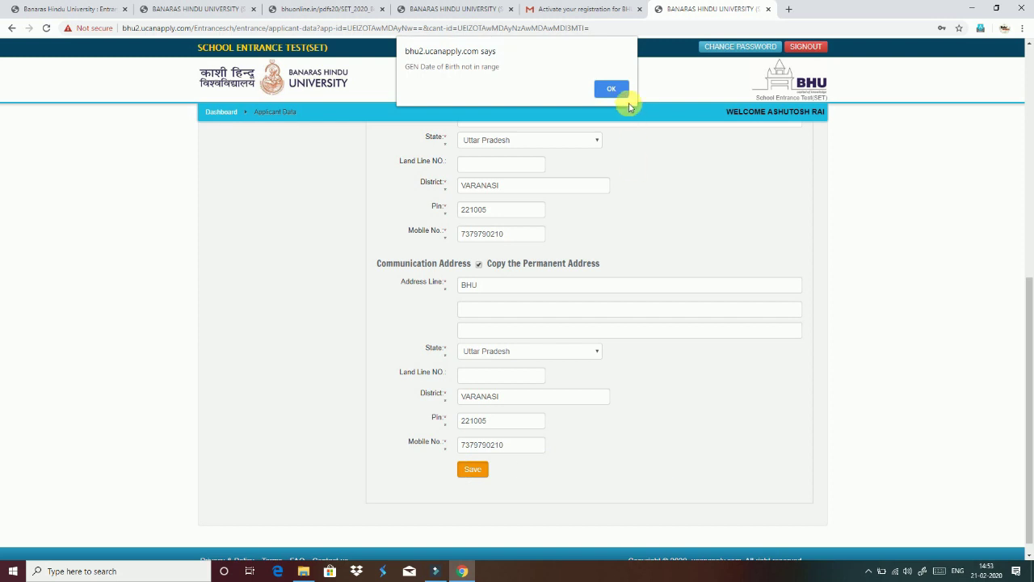
{"action": "left_click", "coordinate": [612, 88]}
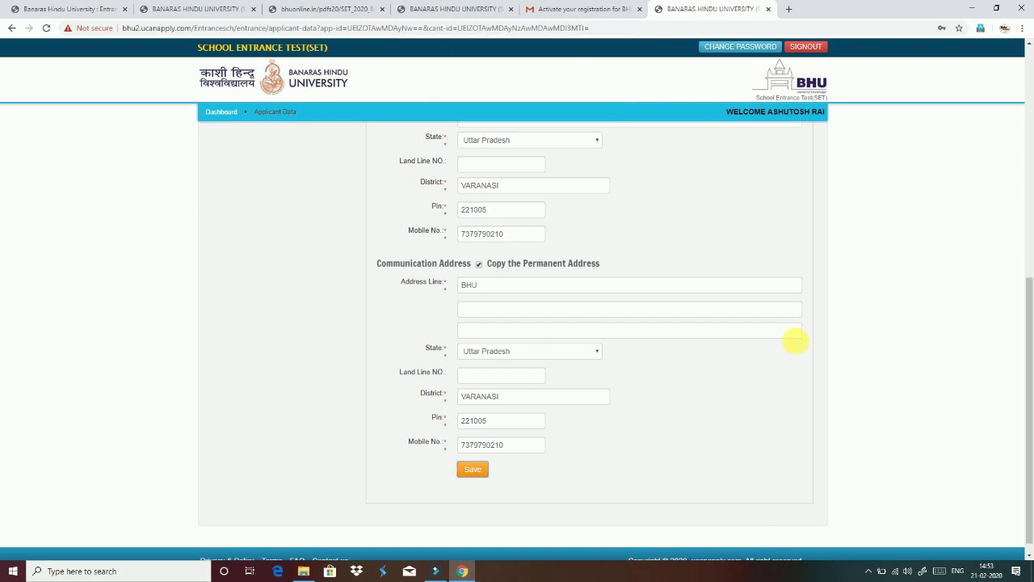
{"action": "left_click_drag", "start_coordinate": [1027, 415], "coordinate": [1026, 216]}
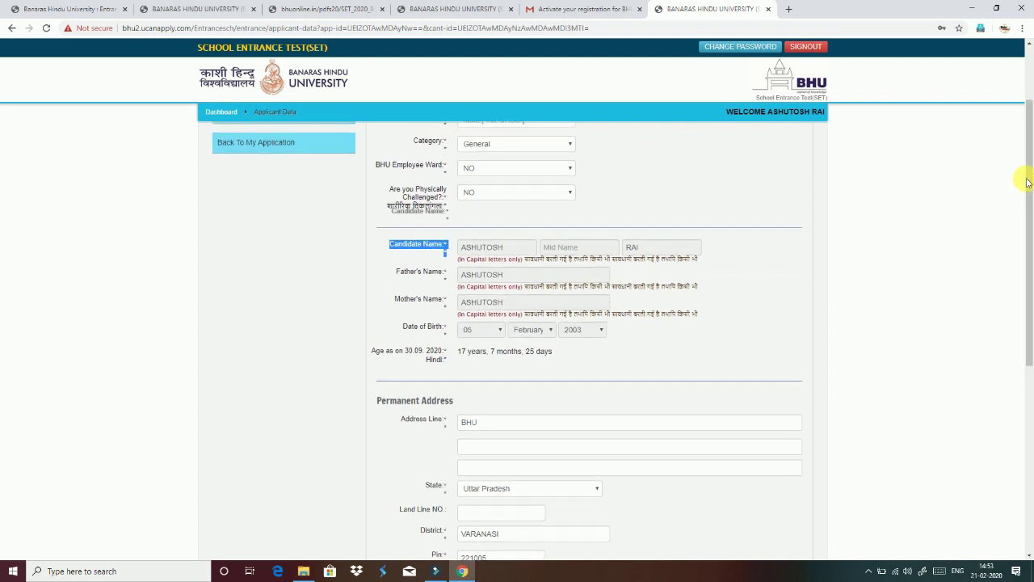
{"action": "left_click_drag", "start_coordinate": [1027, 181], "coordinate": [1027, 125]}
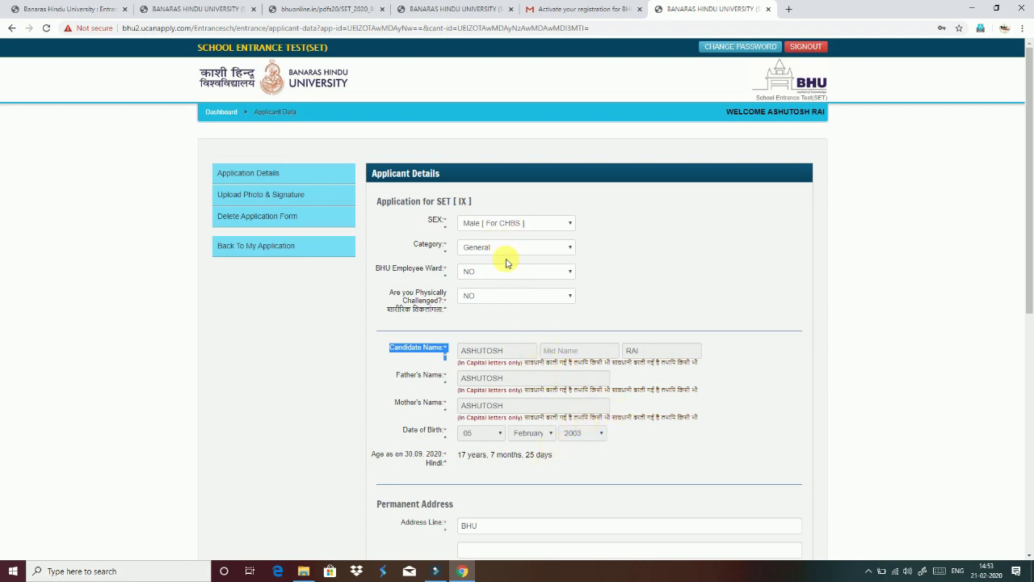
{"action": "left_click", "coordinate": [492, 224]}
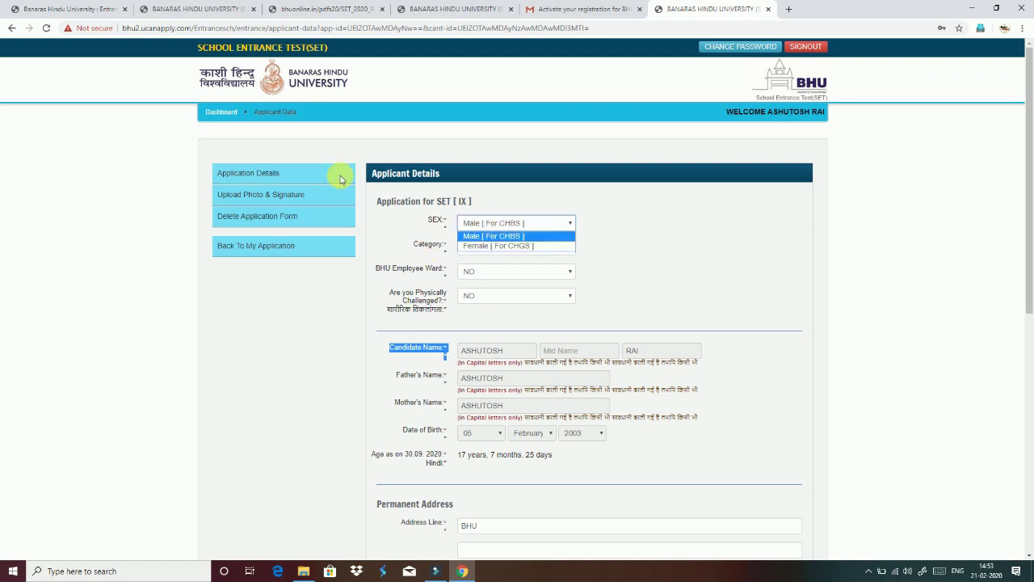
{"action": "left_click", "coordinate": [221, 111]}
{"action": "left_click", "coordinate": [222, 112]}
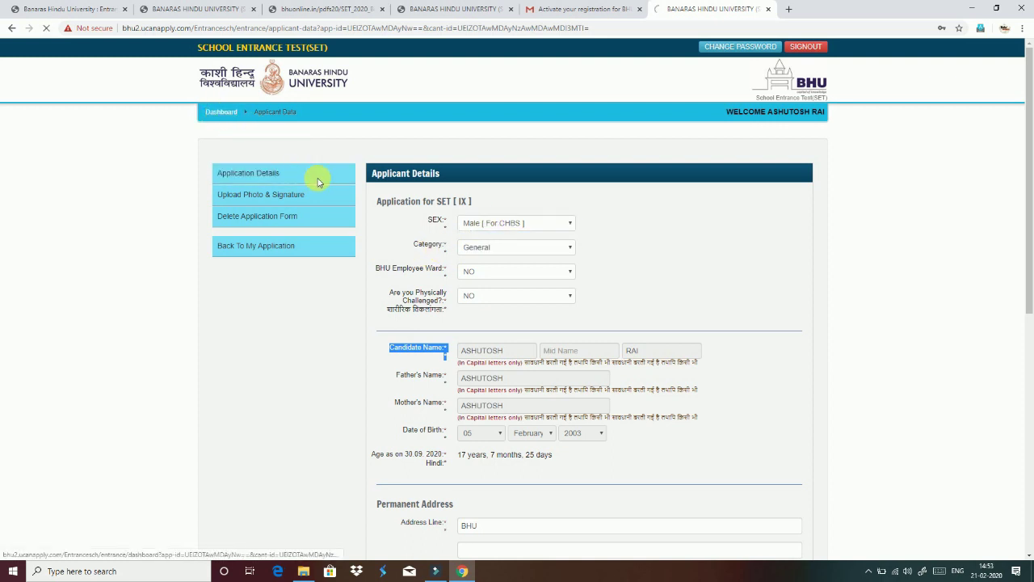
- Open Application Form(s) and choose Delete on the Class IX application
{"action": "left_click", "coordinate": [311, 232]}
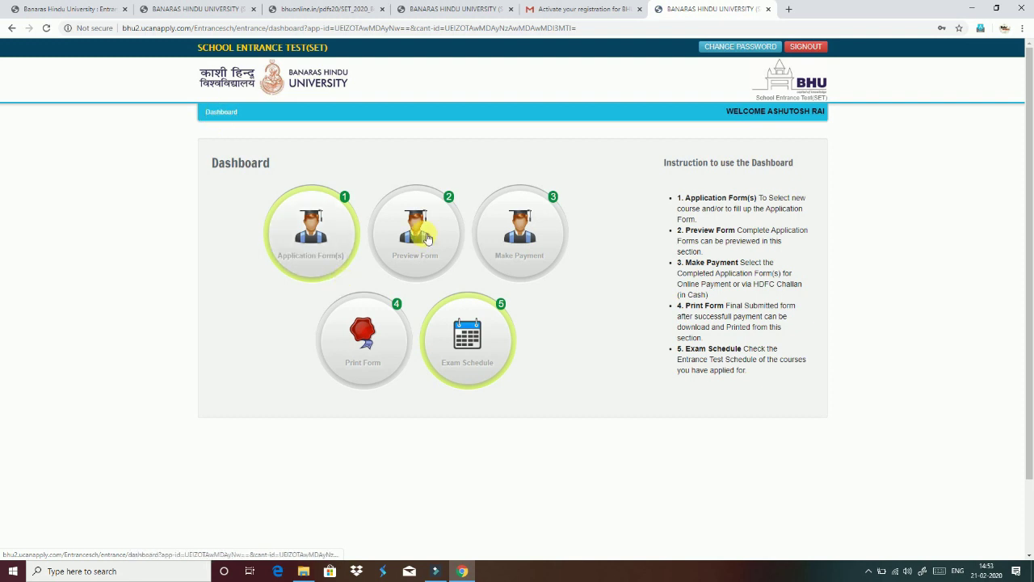
{"action": "left_click", "coordinate": [323, 264]}
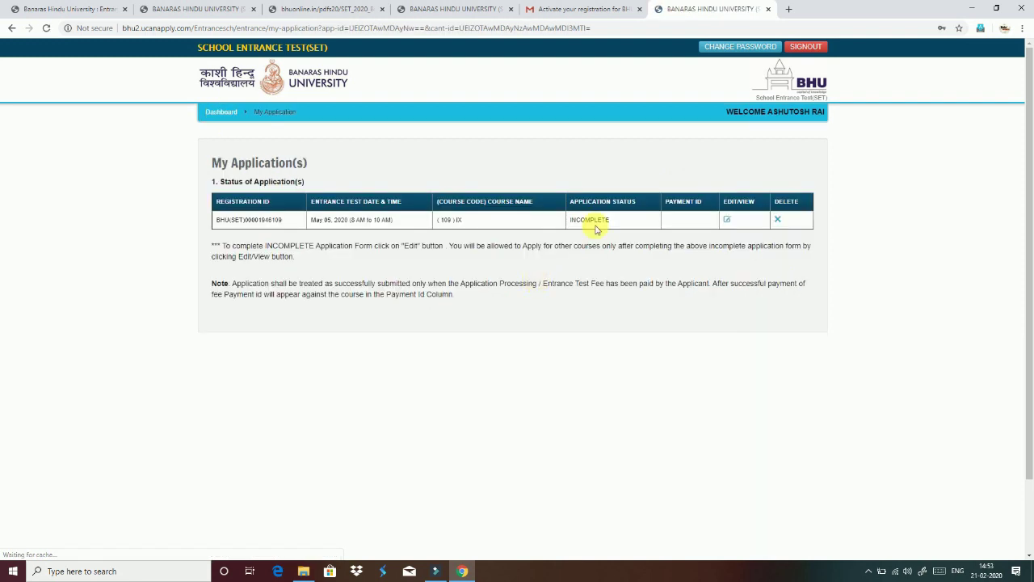
{"action": "left_click", "coordinate": [780, 224]}
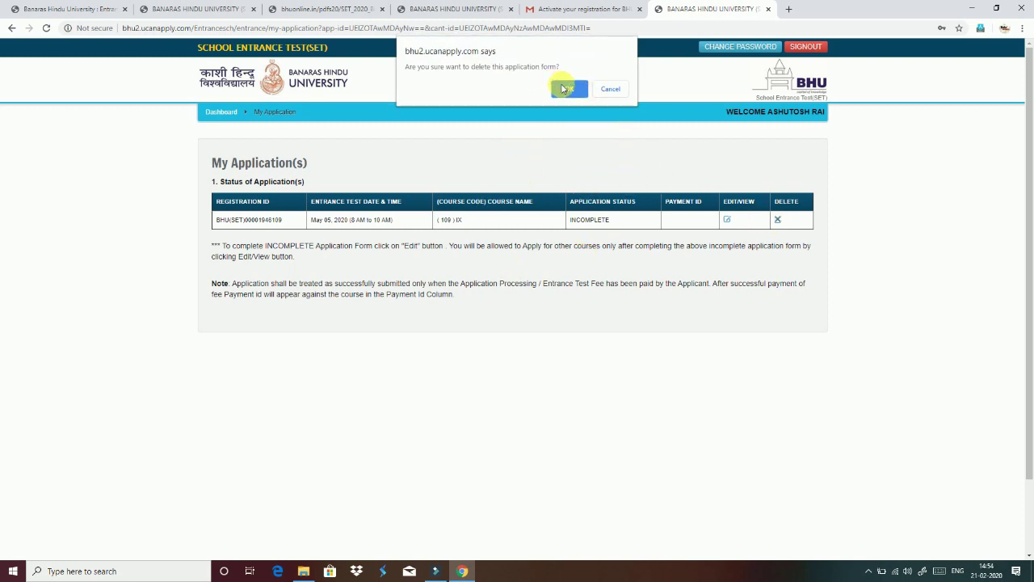
- Confirm the Class IX deletion, then check eligibility for course type SET, course (106) VI
{"action": "left_click", "coordinate": [564, 89]}
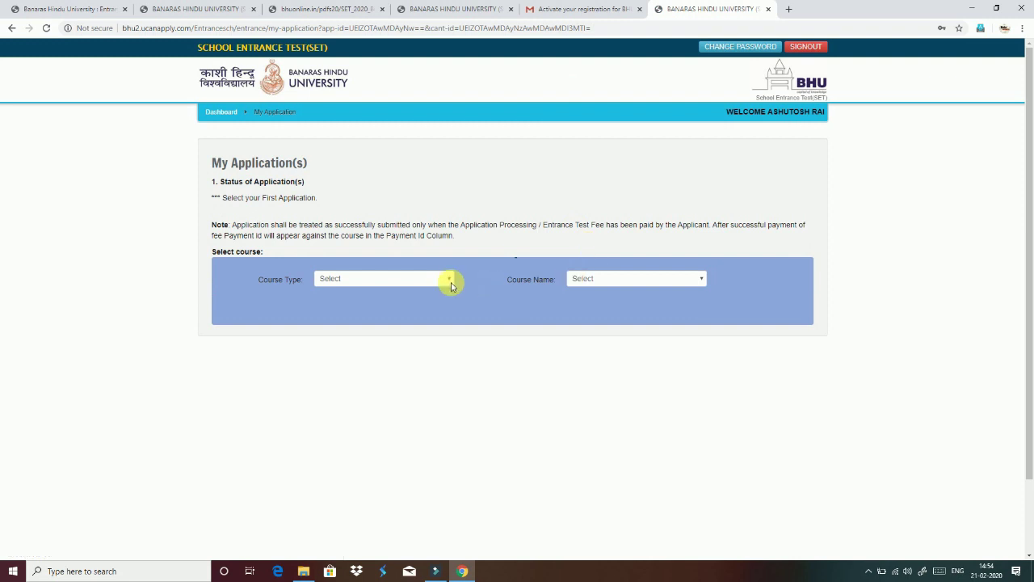
{"action": "left_click", "coordinate": [430, 280]}
{"action": "left_click", "coordinate": [418, 300]}
{"action": "left_click", "coordinate": [611, 277]}
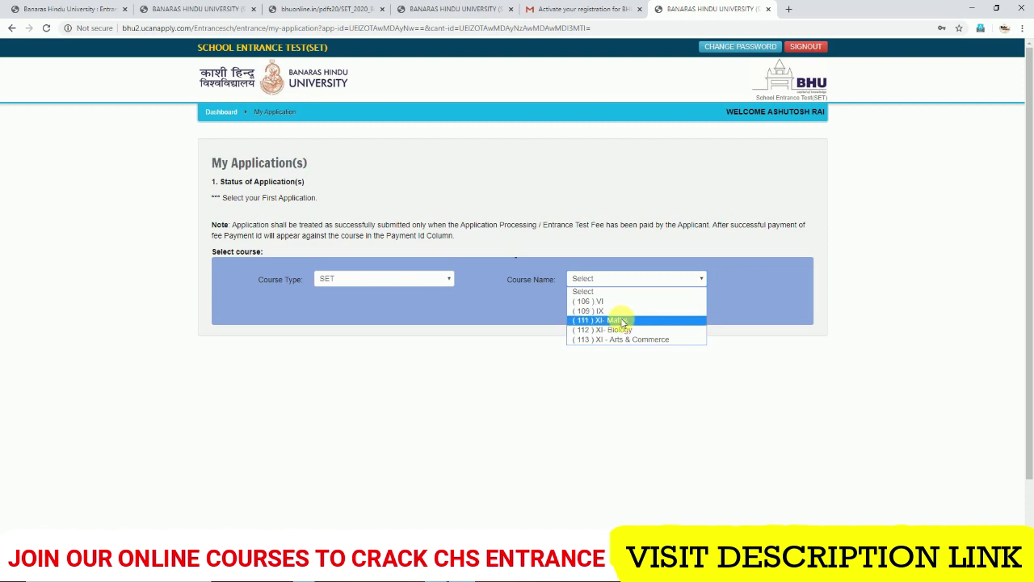
{"action": "left_click", "coordinate": [607, 302]}
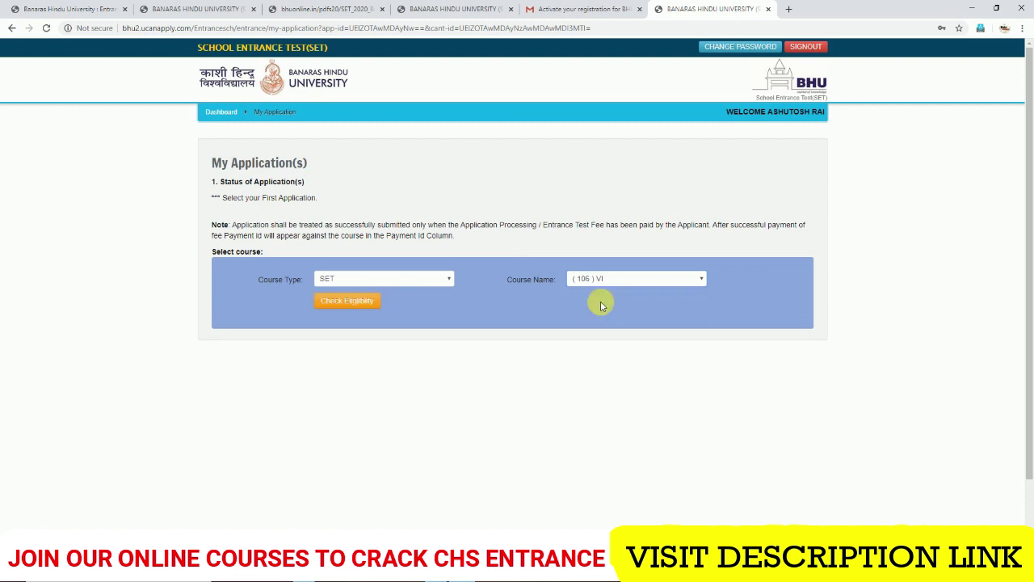
{"action": "left_click", "coordinate": [347, 301]}
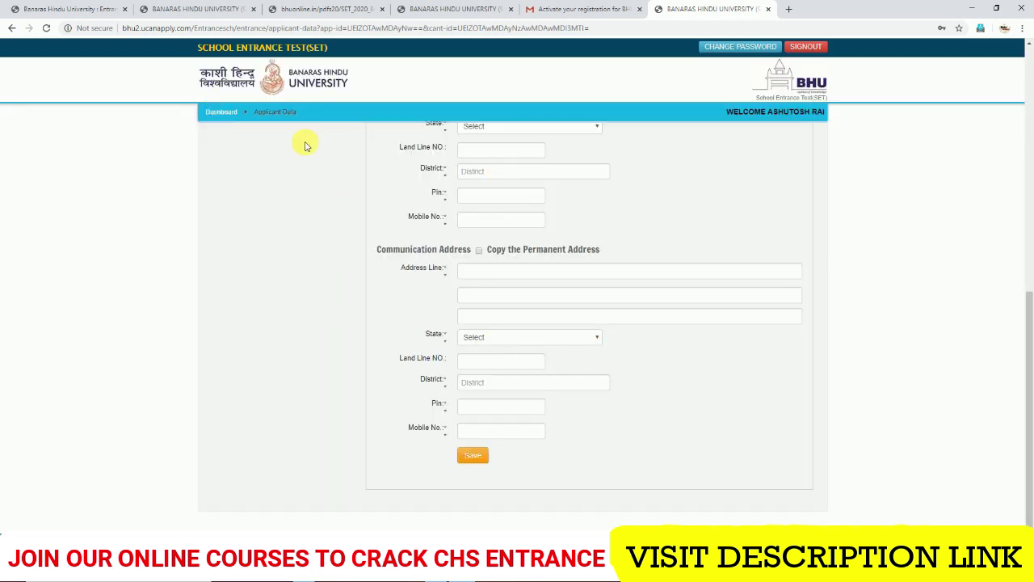
- Go back to the Dashboard via the breadcrumb link
{"action": "left_click", "coordinate": [220, 113]}
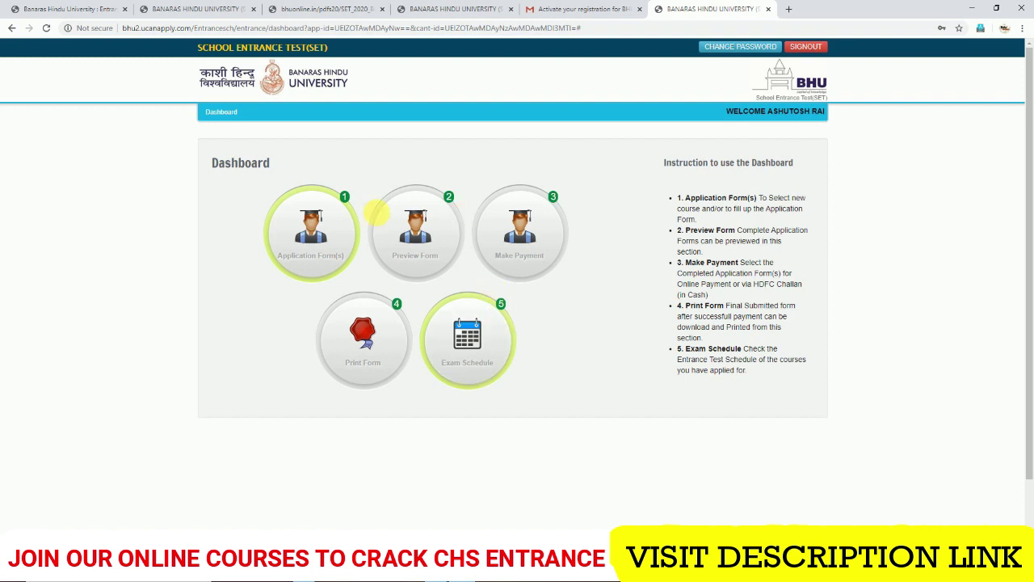
- Open Application Form(s) to see the (106) VI application listed as INCOMPLETE
{"action": "left_click", "coordinate": [316, 227]}
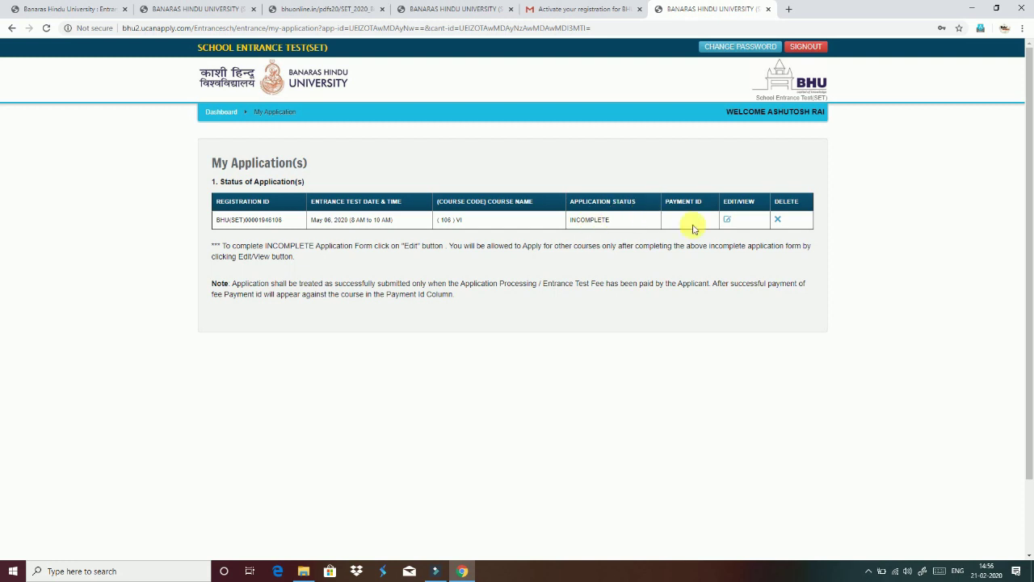
- Return to the applicant Dashboard via the breadcrumb link
{"action": "left_click", "coordinate": [219, 112]}
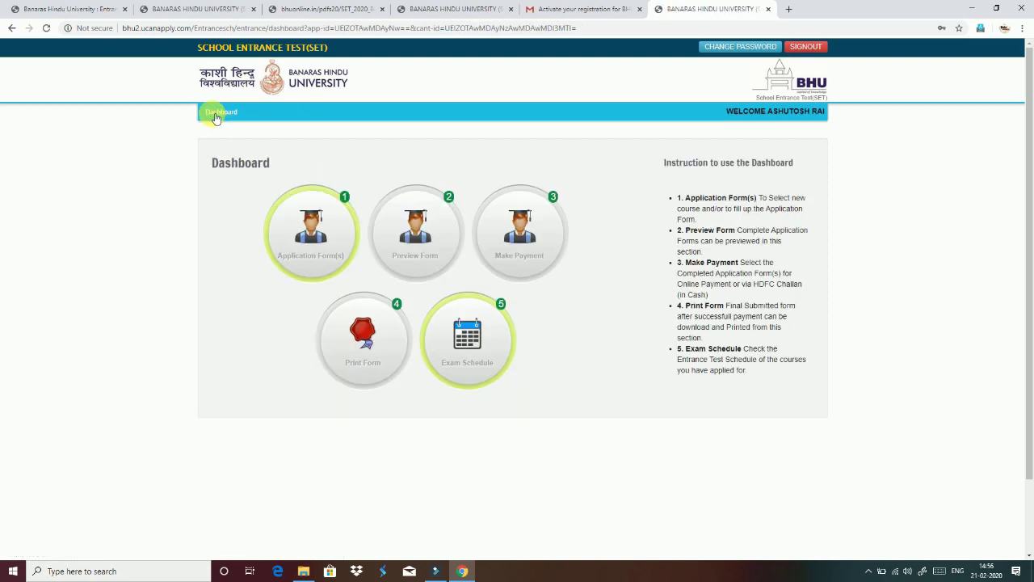